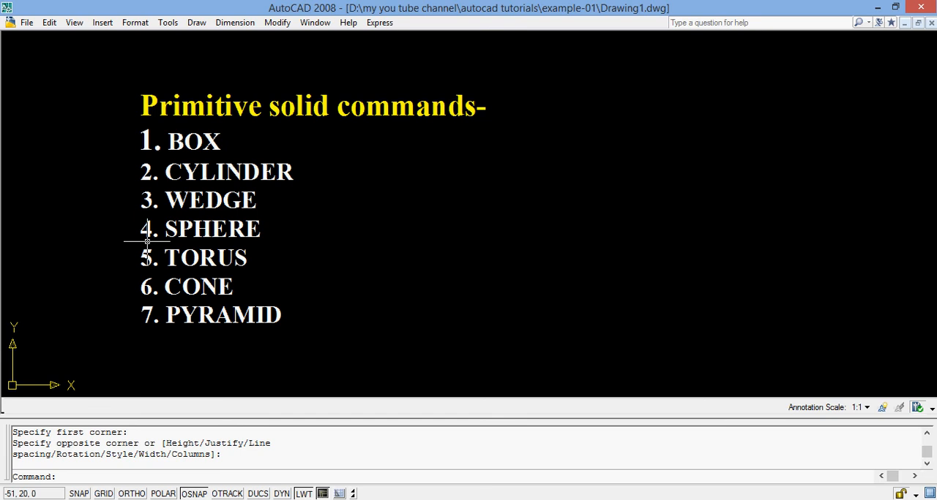
# Erase the text block listing the primitive solid commands from the drawing
pyautogui.click(146, 101)
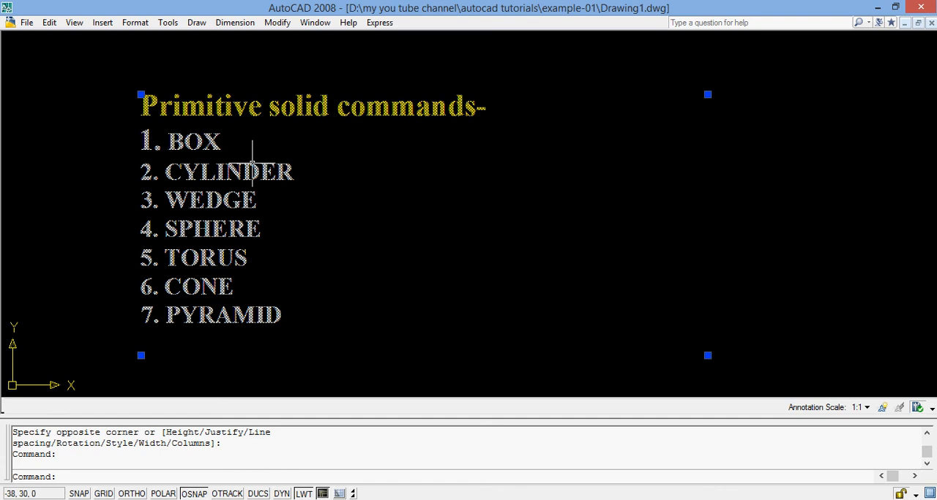
pyautogui.write('E')
pyautogui.press('Return')
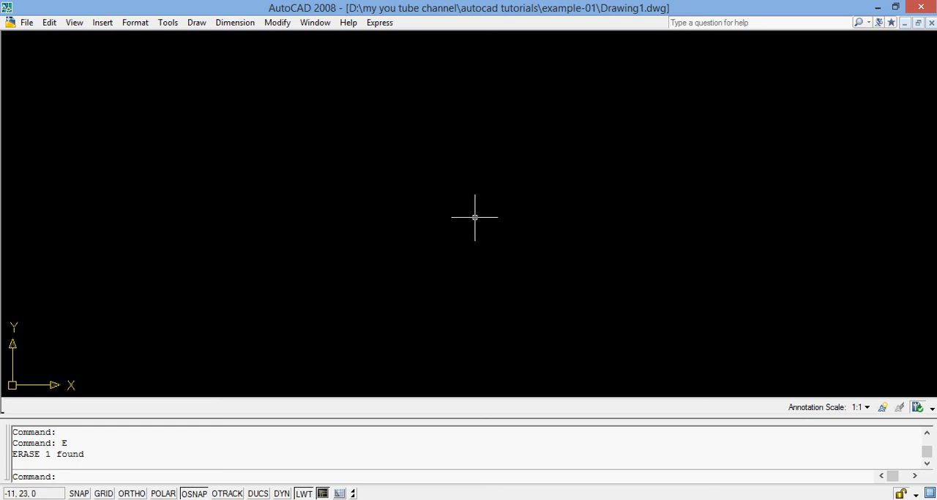
# Set the visual style to 3D Wireframe and switch the viewpoint to SE Isometric
pyautogui.click(76, 23)
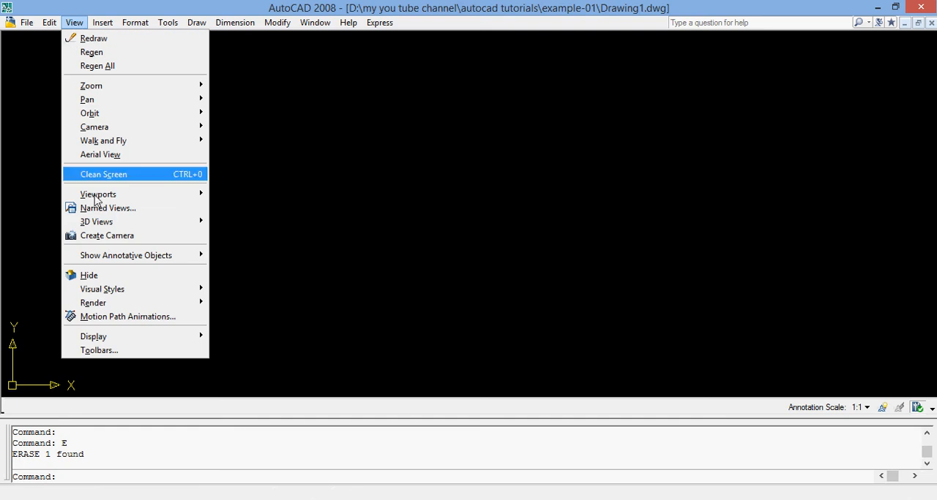
pyautogui.moveTo(150, 293)
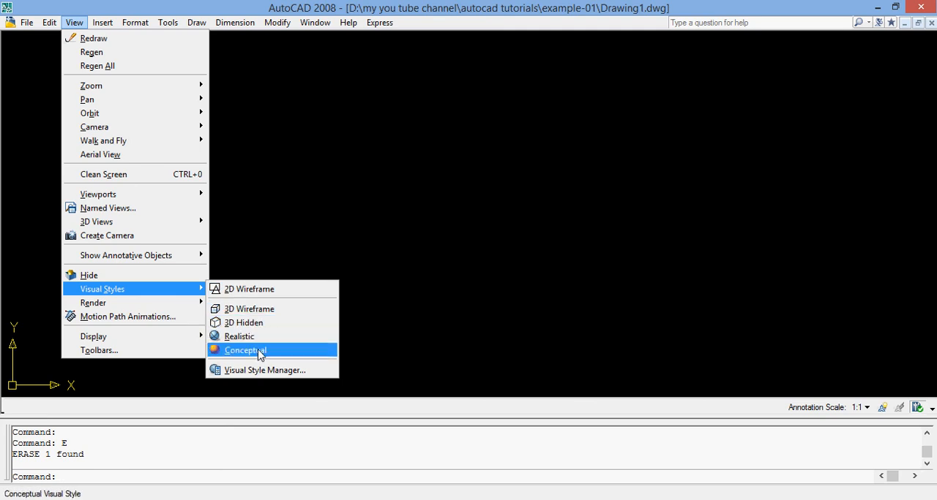
pyautogui.click(260, 311)
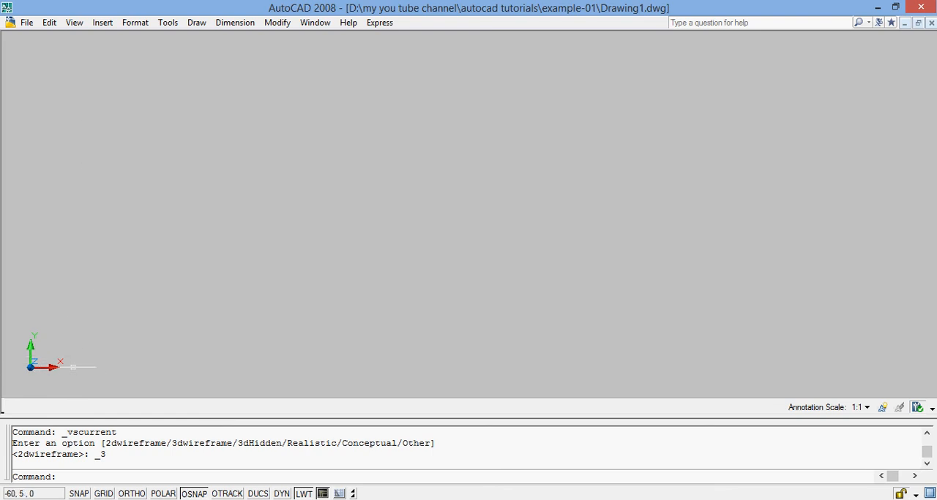
pyautogui.click(76, 23)
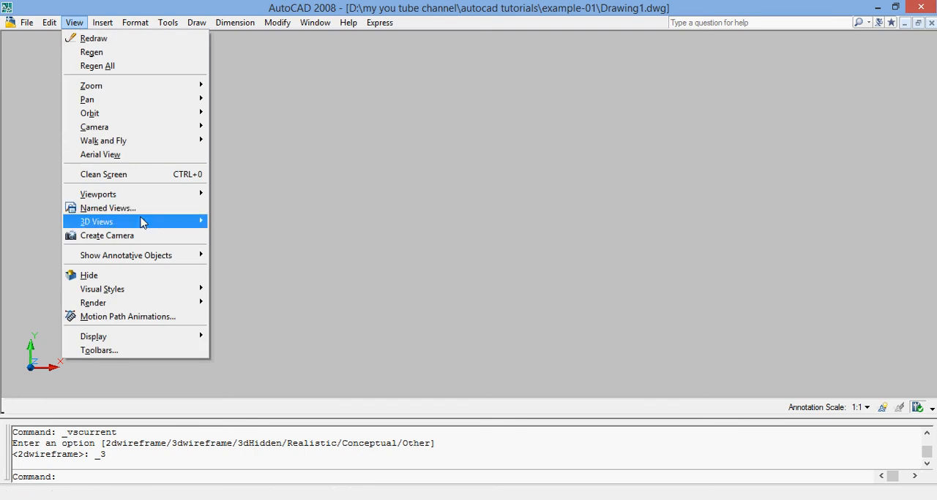
pyautogui.moveTo(143, 224)
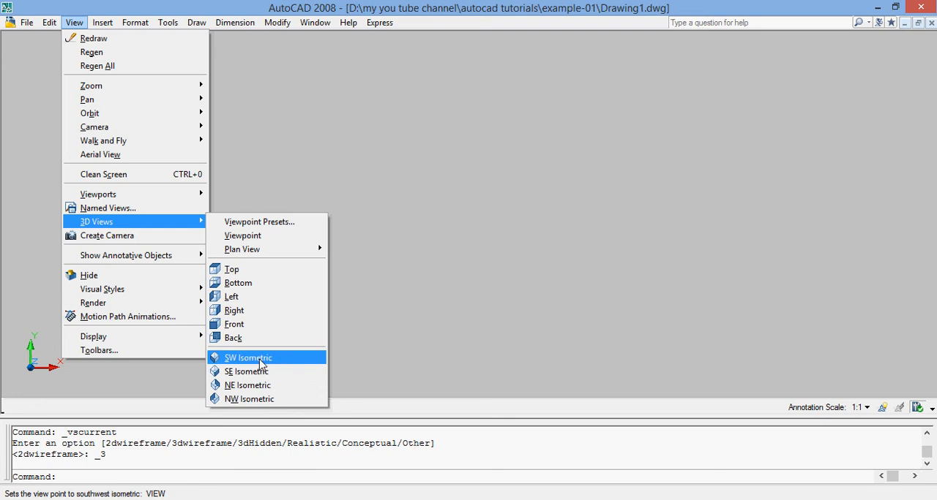
pyautogui.click(249, 374)
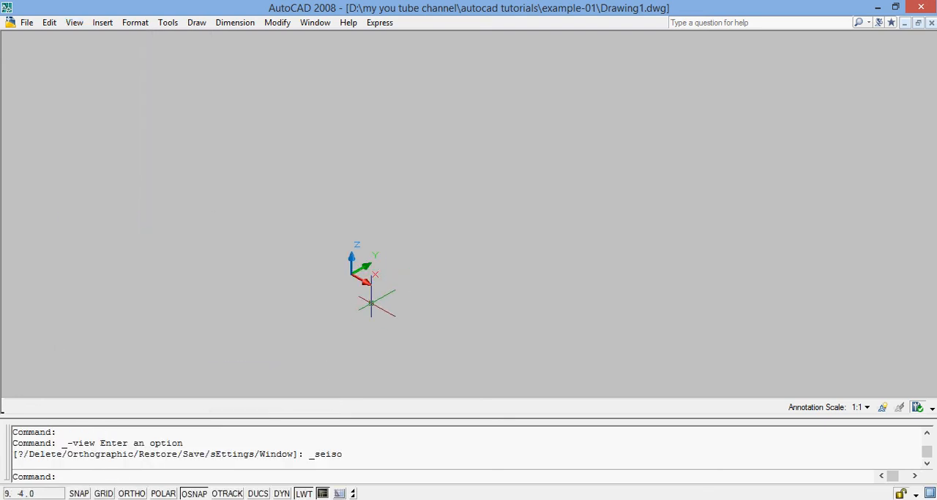
pyautogui.scroll(6, 378, 295)
pyautogui.scroll(6, 303, 197)
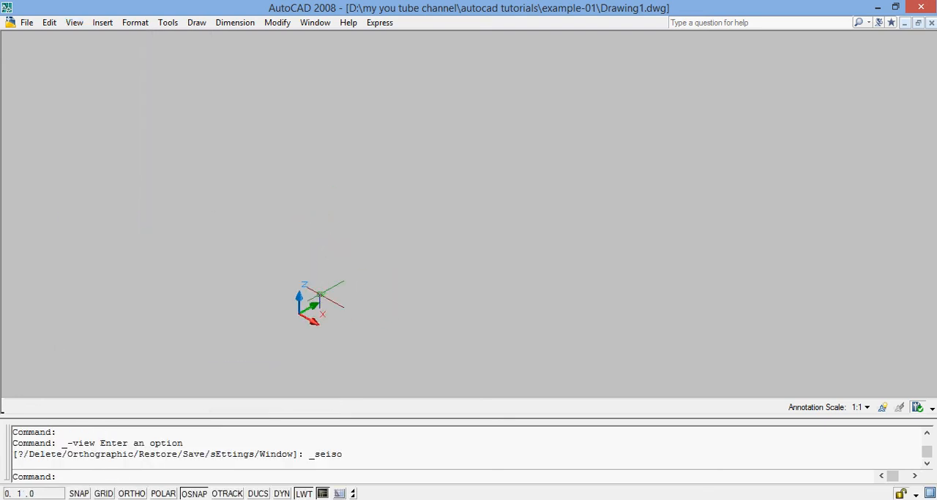
pyautogui.scroll(9, 305, 317)
pyautogui.scroll(4, 284, 317)
pyautogui.scroll(5, 178, 230)
pyautogui.scroll(5, 351, 286)
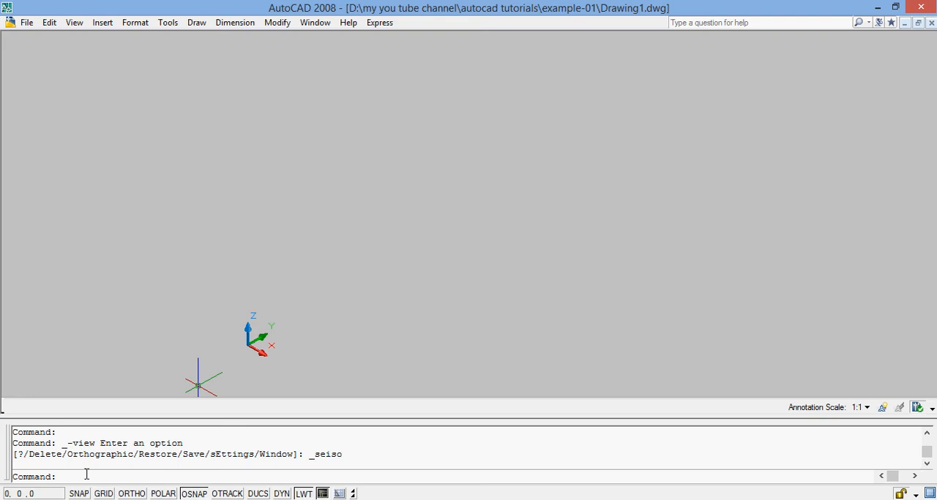
# Create a solid box with base corners at 0,0 and 50,50 and a height of 60
pyautogui.write('BOX')
pyautogui.press('Return')
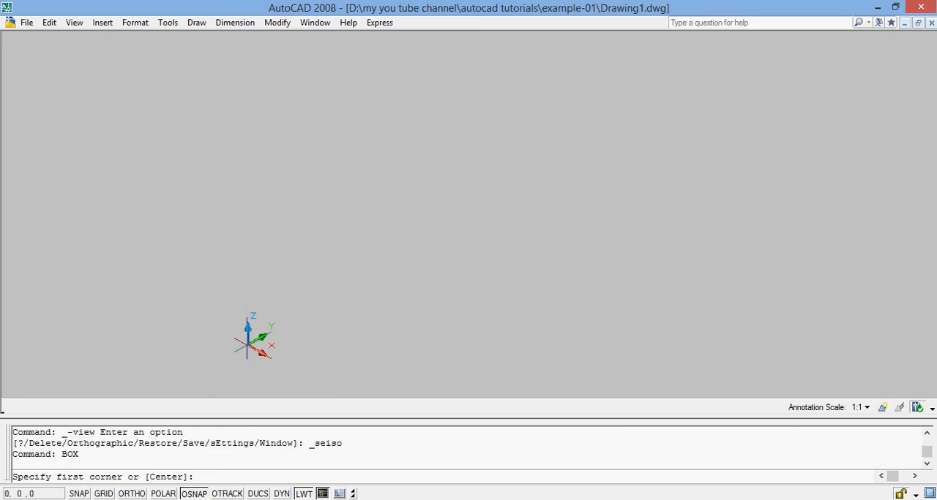
pyautogui.write('0,0')
pyautogui.press('Return')
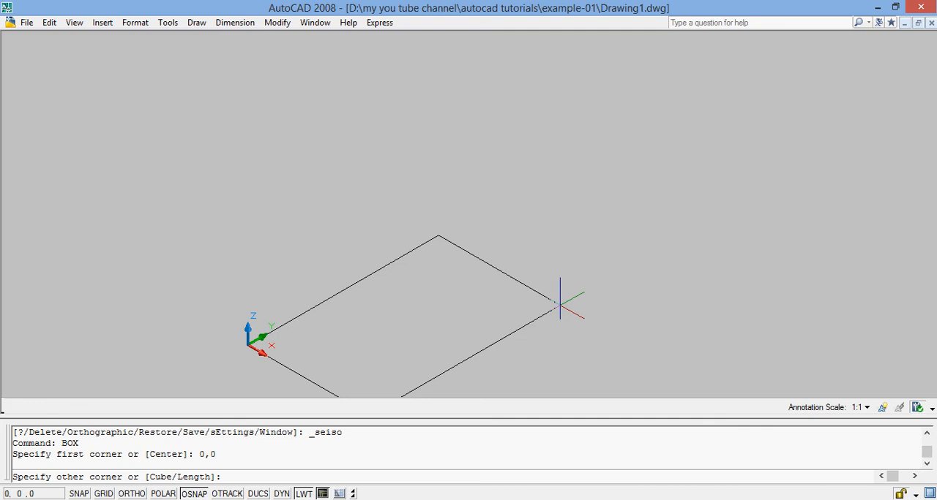
pyautogui.write('50,50')
pyautogui.press('Return')
pyautogui.scroll(-6, 560, 299)
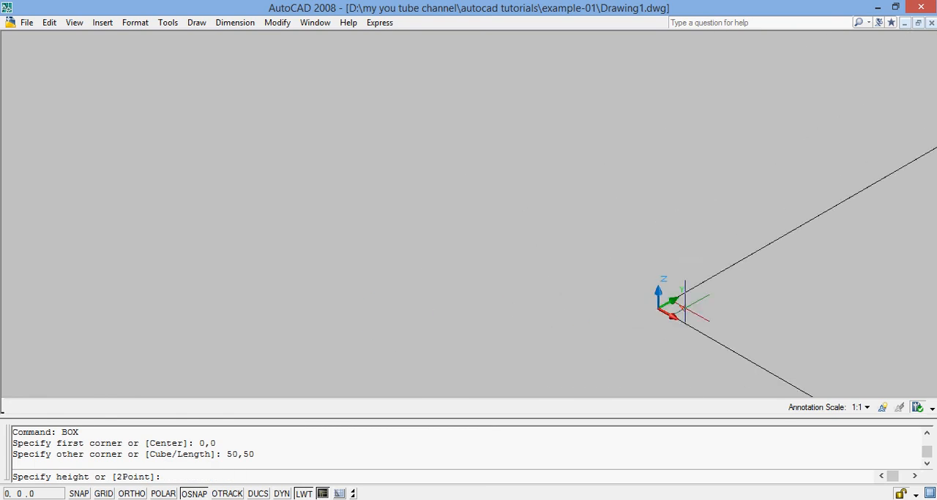
pyautogui.scroll(6, 685, 308)
pyautogui.scroll(-8, 685, 308)
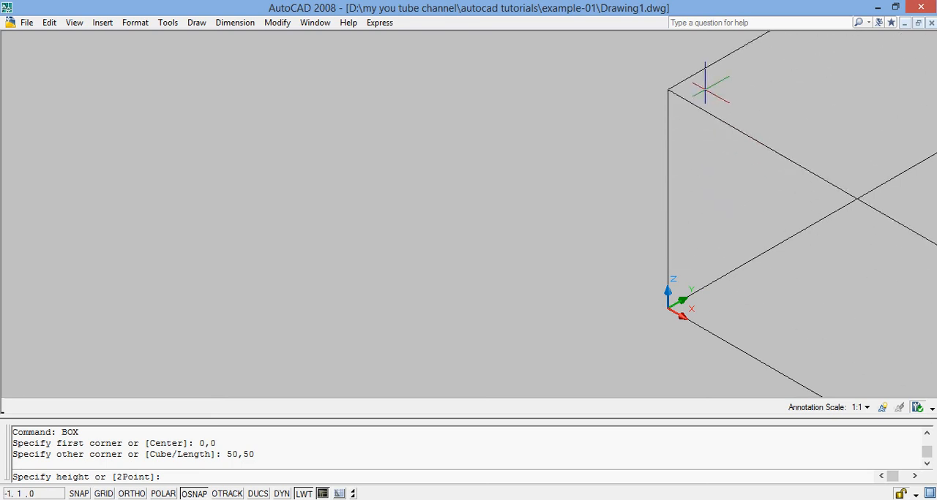
pyautogui.write('60')
pyautogui.press('Return')
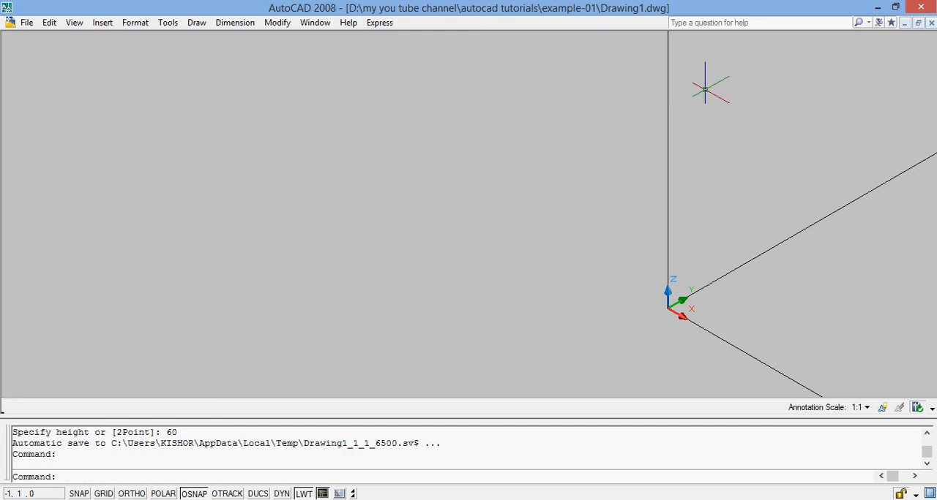
# Zoom to show the whole box and shade it with the Conceptual visual style
pyautogui.write('ZOOM')
pyautogui.press('Return')
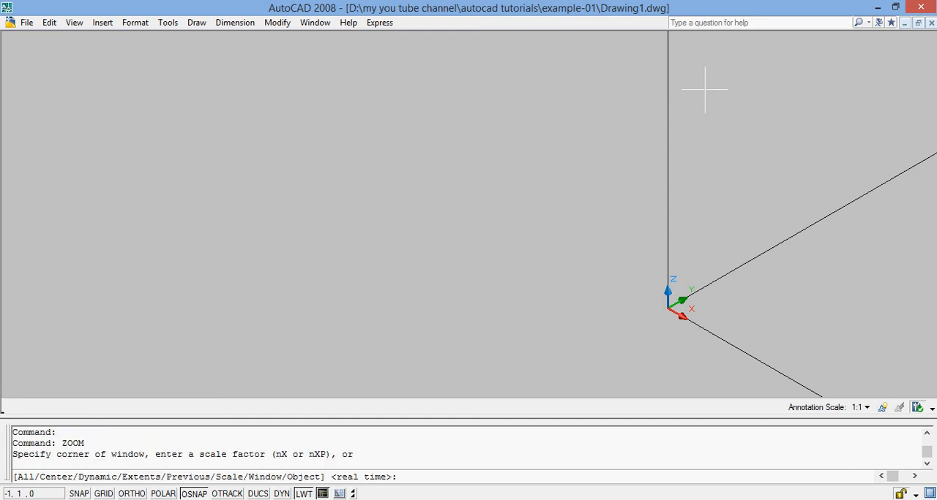
pyautogui.write('A')
pyautogui.press('Return')
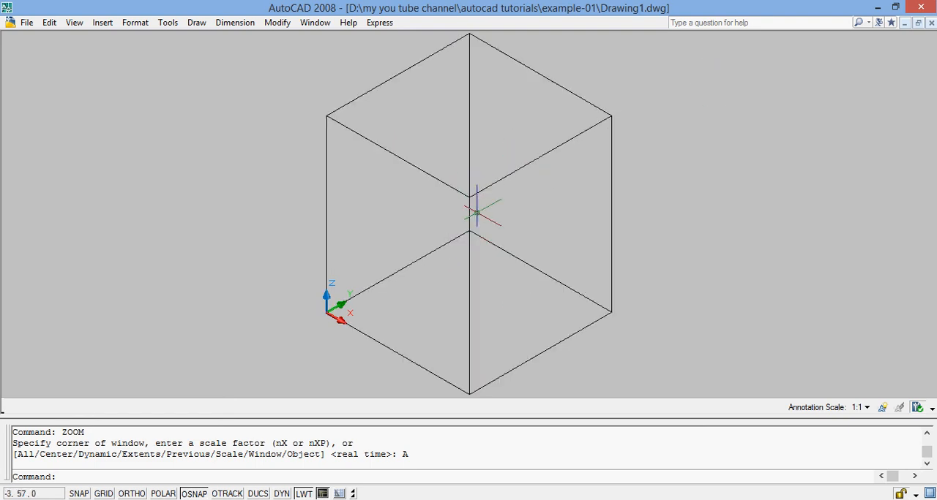
pyautogui.click(74, 23)
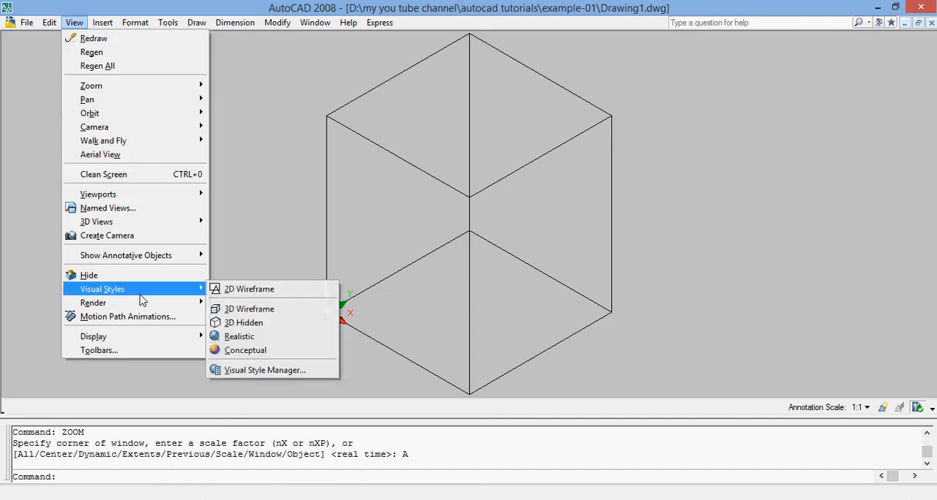
pyautogui.moveTo(142, 295)
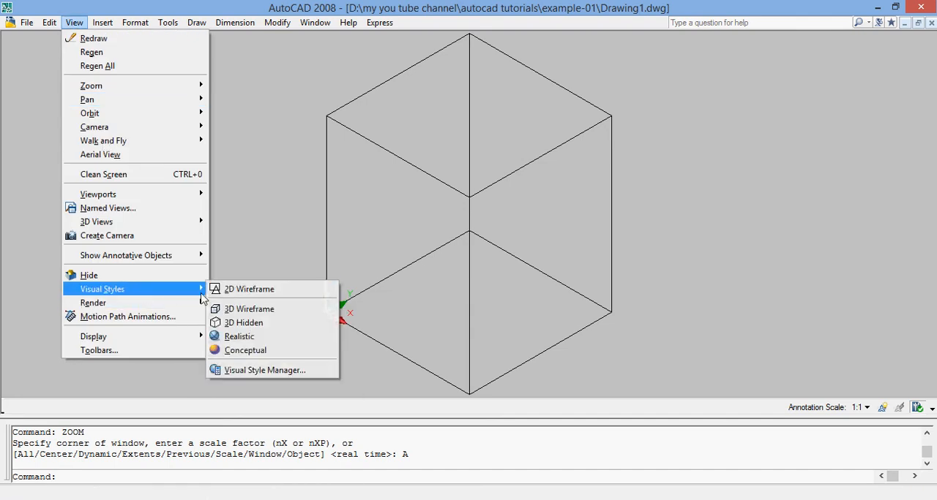
pyautogui.click(247, 351)
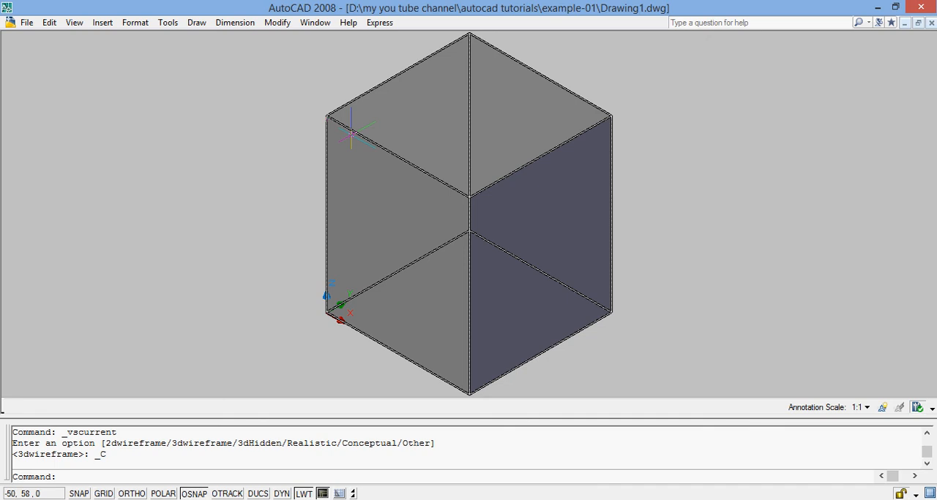
# Rotate the view with Free Orbit to examine the shaded box from a more frontal angle
pyautogui.click(74, 23)
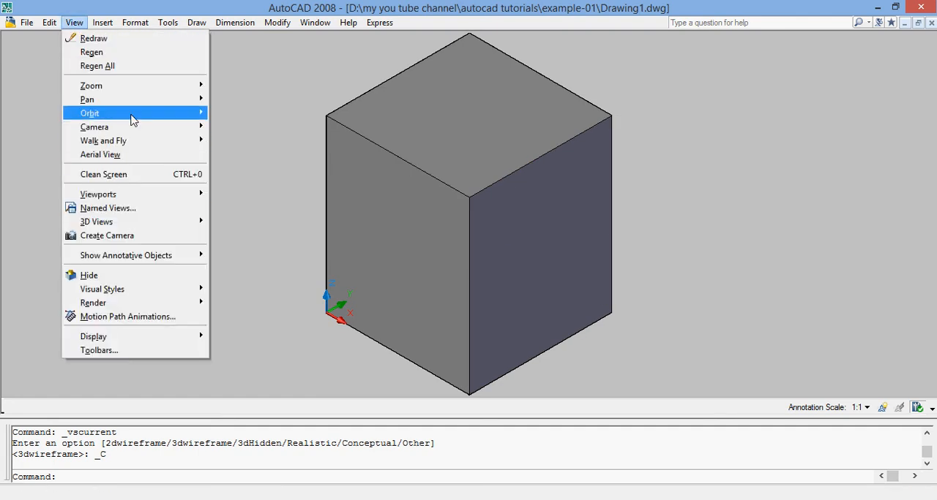
pyautogui.moveTo(133, 120)
pyautogui.click(234, 125)
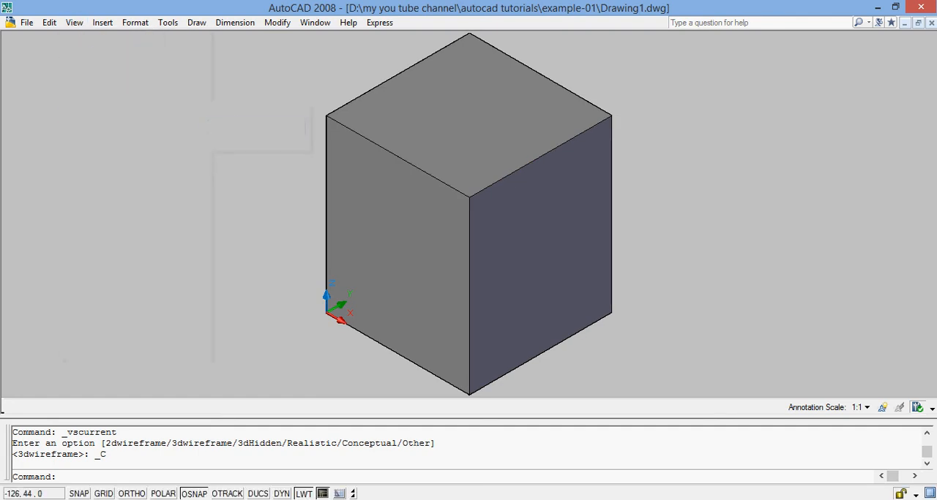
pyautogui.moveTo(420, 157); pyautogui.dragTo(518, 229)
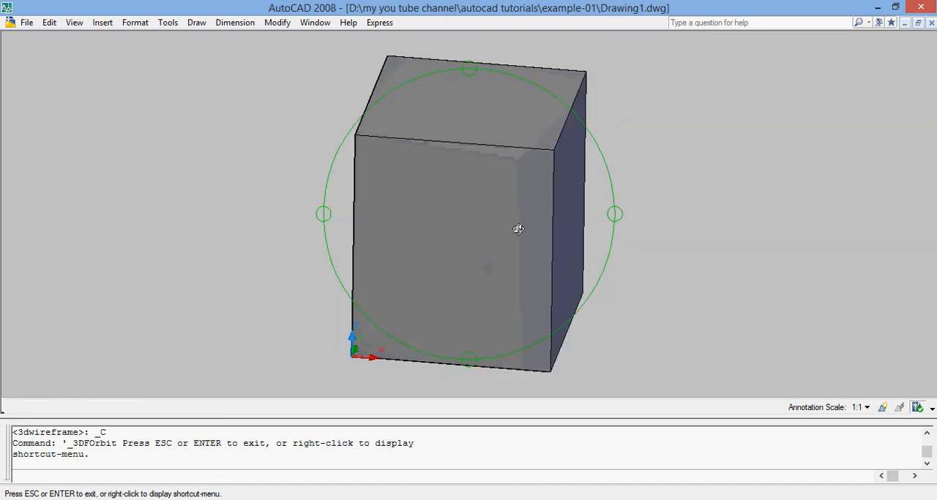
pyautogui.press('Escape')
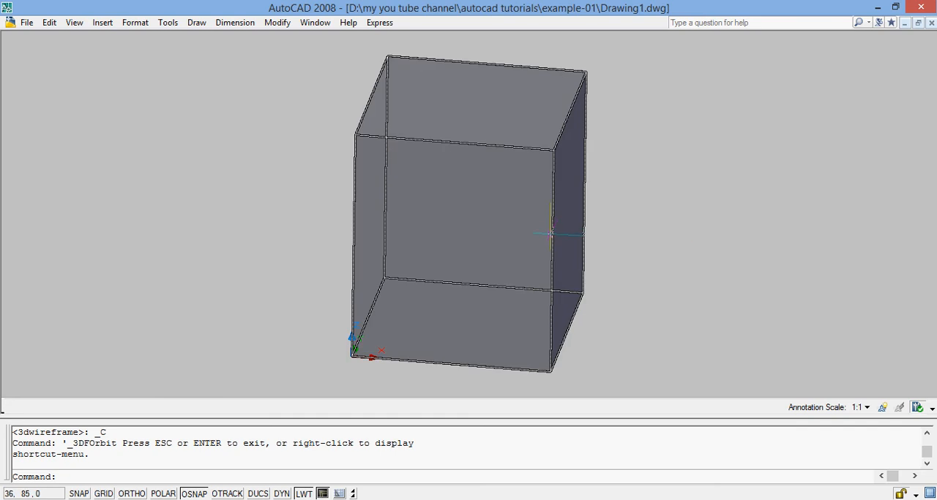
# Erase the solid box, dismissing the notice about selecting subobjects on solids
pyautogui.click(551, 234)
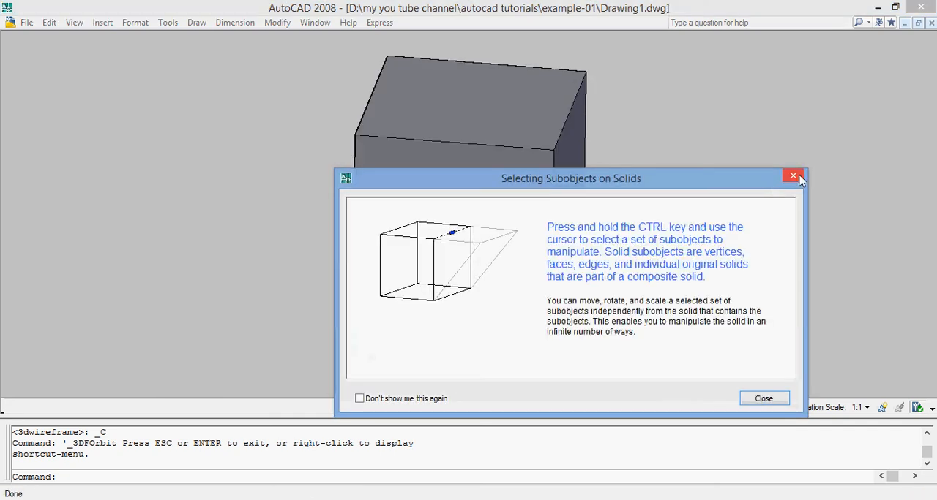
pyautogui.click(796, 178)
pyautogui.write('E')
pyautogui.press('Return')
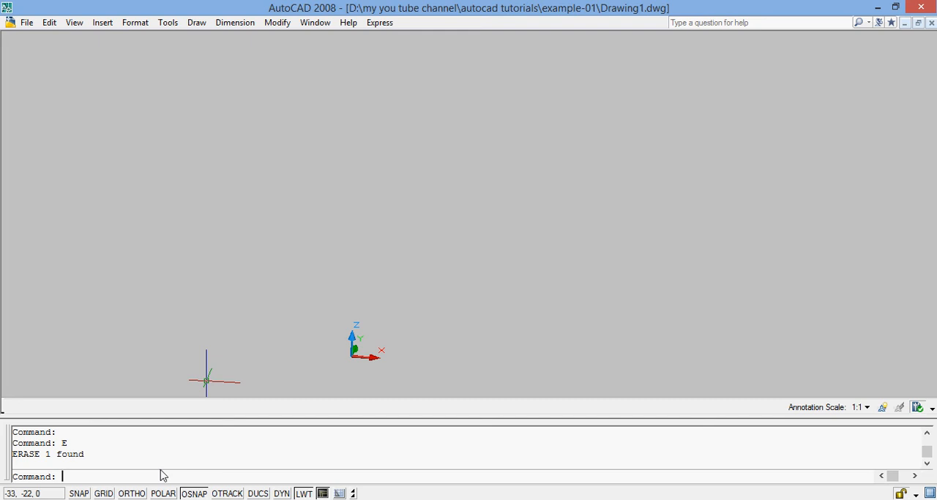
# Create a solid wedge with base corners at 0,0 and 20,50 and a height of 50
pyautogui.write('WEDGE')
pyautogui.press('Return')
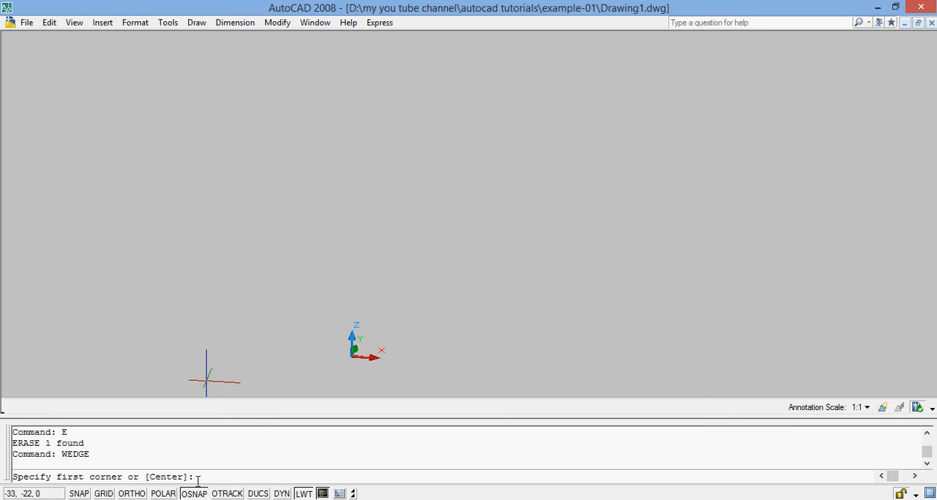
pyautogui.write('0,0')
pyautogui.press('Return')
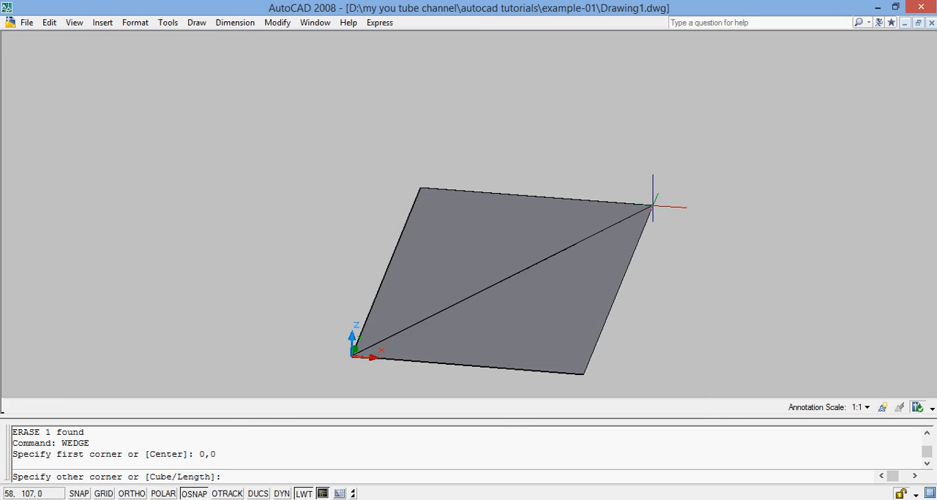
pyautogui.write('20,50')
pyautogui.press('Return')
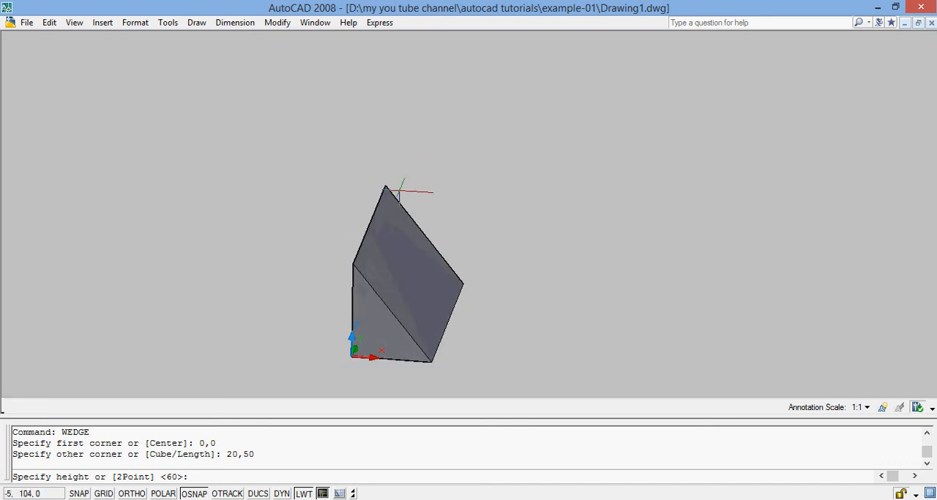
pyautogui.write('50')
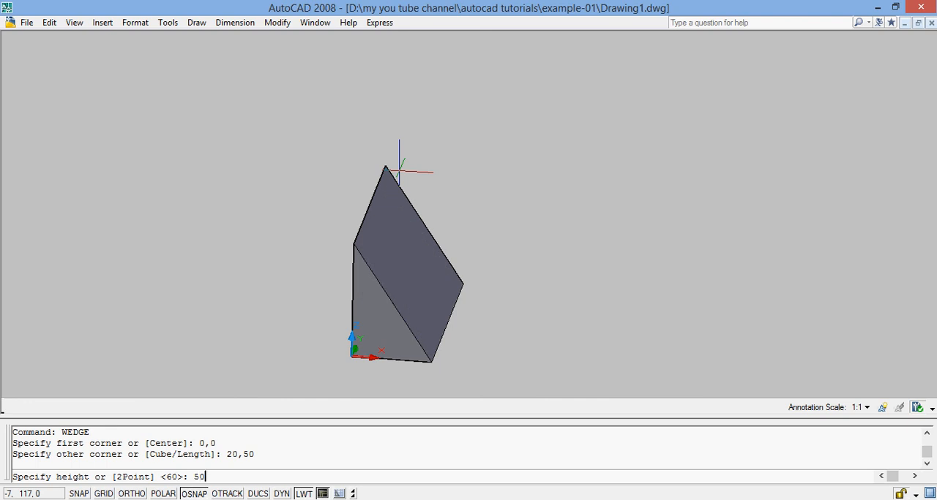
pyautogui.press('Return')
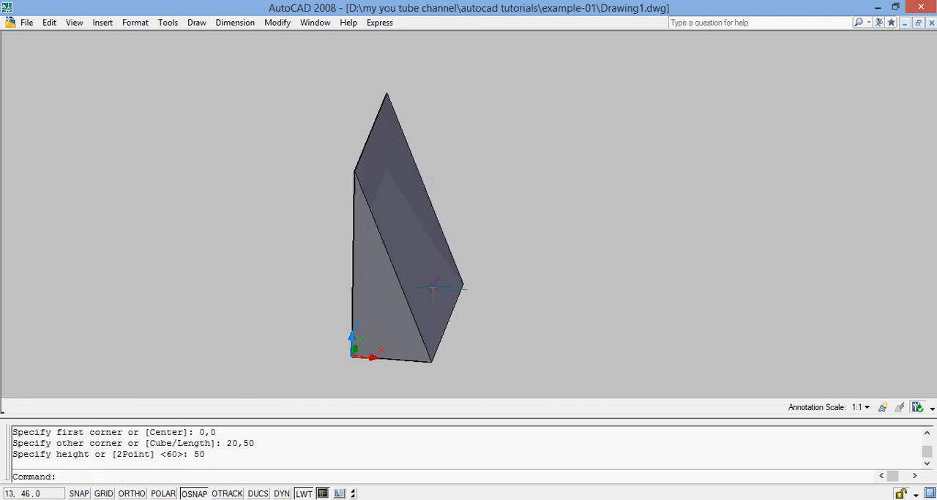
# Rotate the view with Free Orbit to examine the wedge's underside, triangular end and sloping face
pyautogui.click(75, 22)
pyautogui.moveTo(130, 115)
pyautogui.click(252, 127)
pyautogui.moveTo(414, 276); pyautogui.dragTo(412, 193)
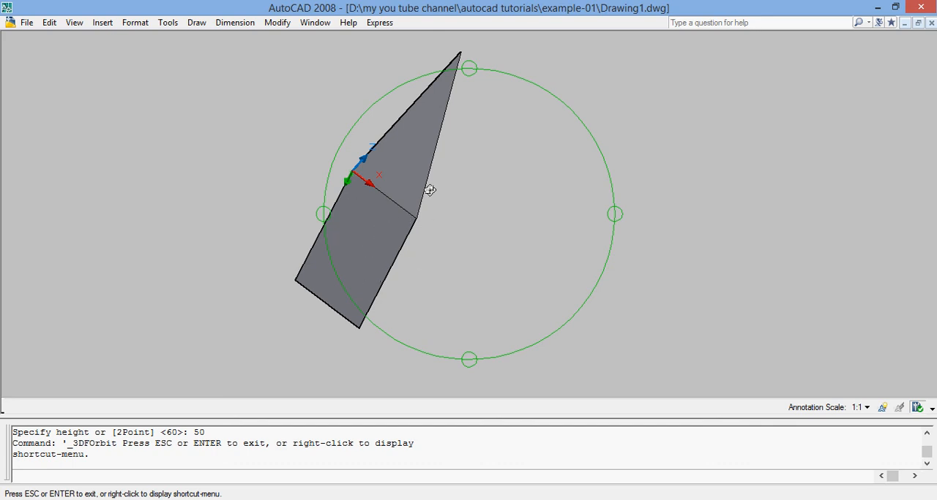
pyautogui.moveTo(425, 140); pyautogui.dragTo(337, 252)
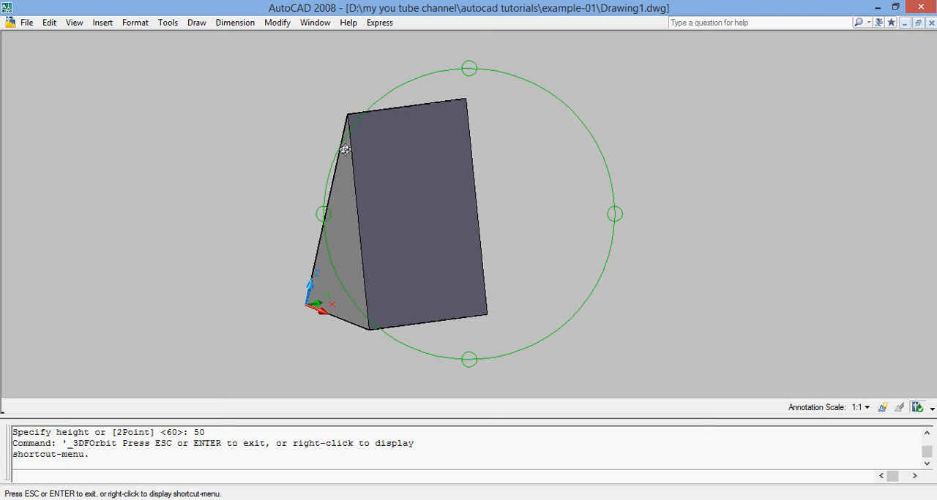
pyautogui.moveTo(349, 215); pyautogui.dragTo(373, 286)
pyautogui.moveTo(391, 193); pyautogui.dragTo(386, 232)
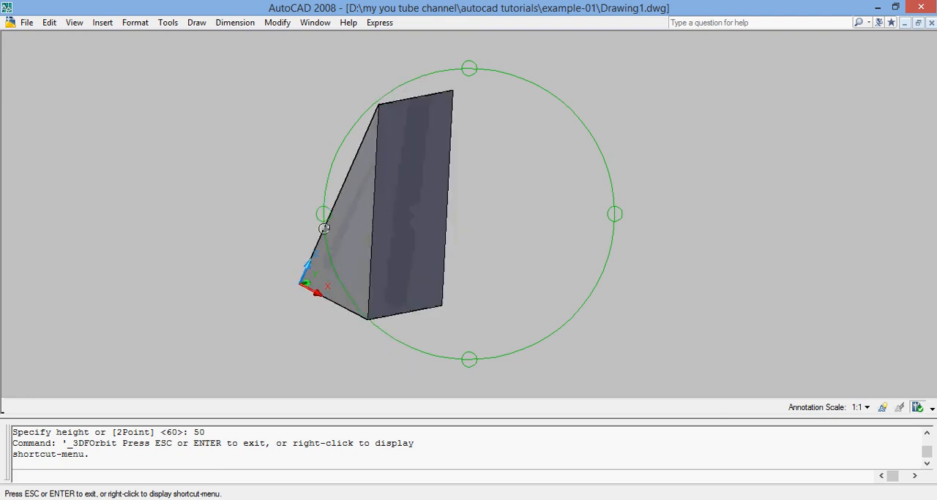
pyautogui.press('Escape')
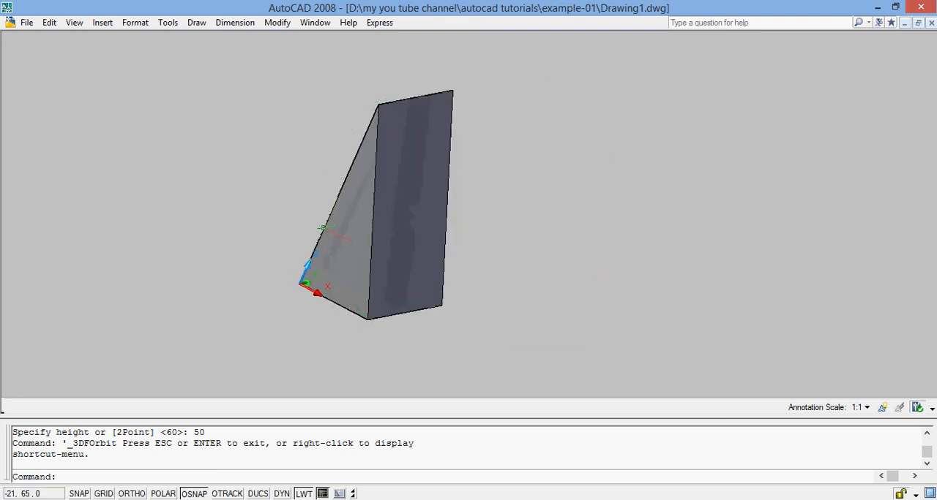
# Examine the wedge in the standard Top, Left and Front views
pyautogui.click(75, 22)
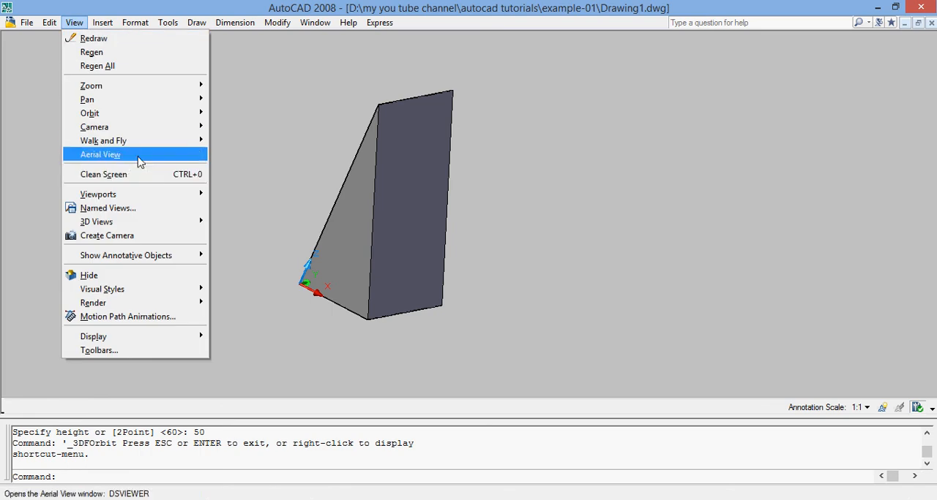
pyautogui.moveTo(159, 222)
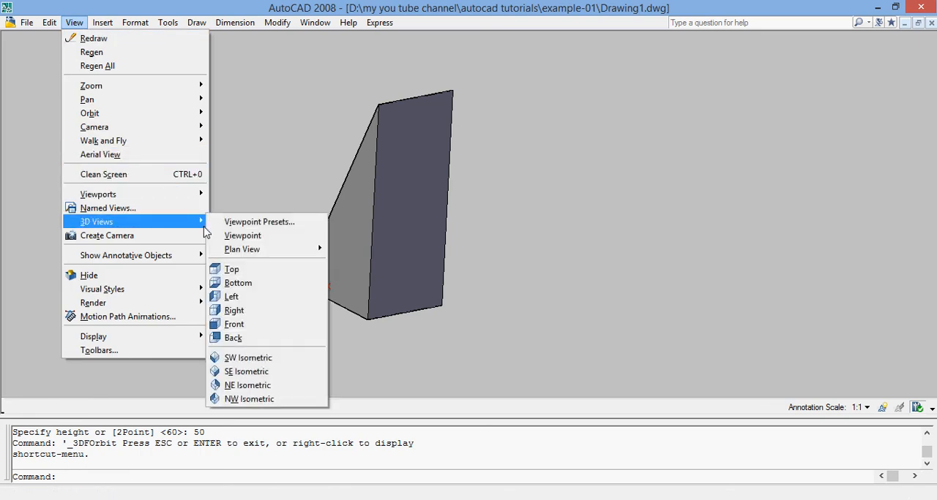
pyautogui.click(249, 269)
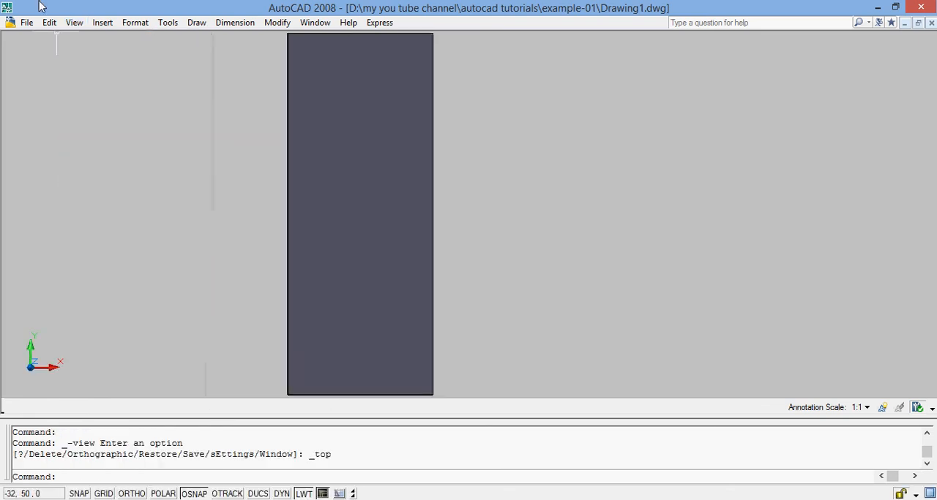
pyautogui.click(73, 22)
pyautogui.moveTo(152, 228)
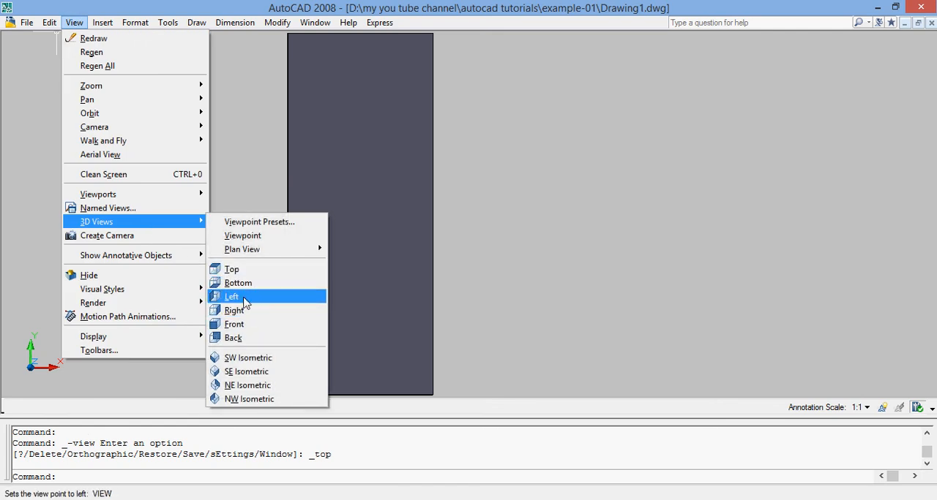
pyautogui.click(233, 296)
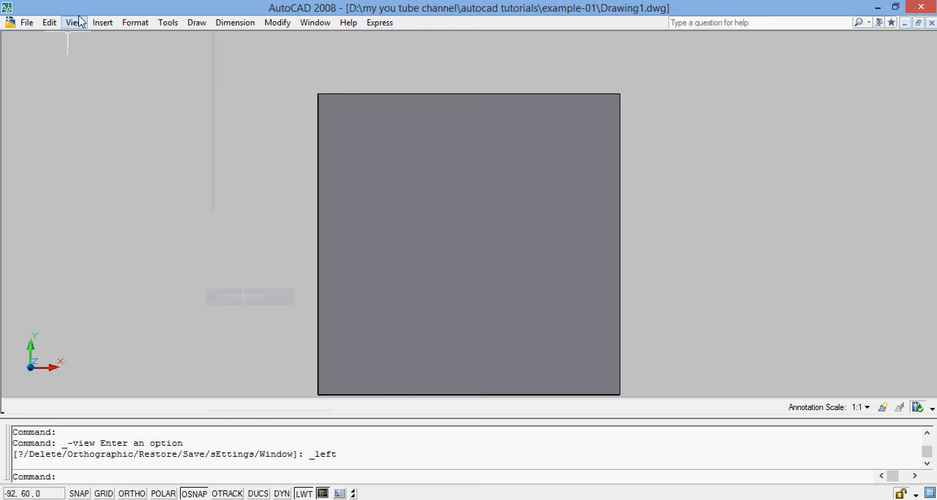
pyautogui.click(75, 23)
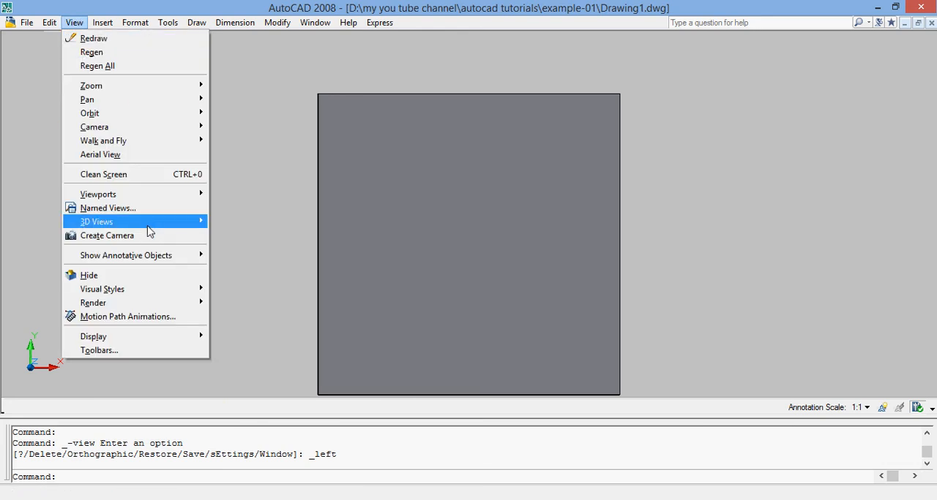
pyautogui.moveTo(151, 226)
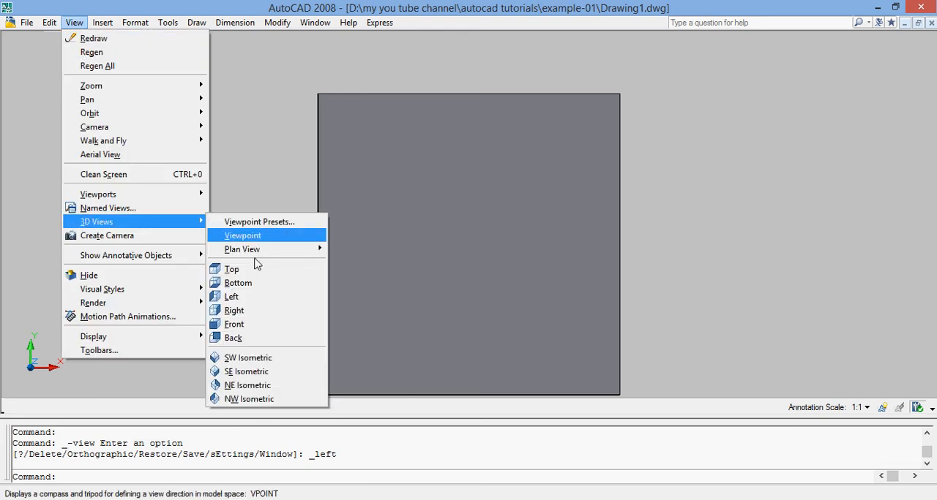
pyautogui.click(250, 326)
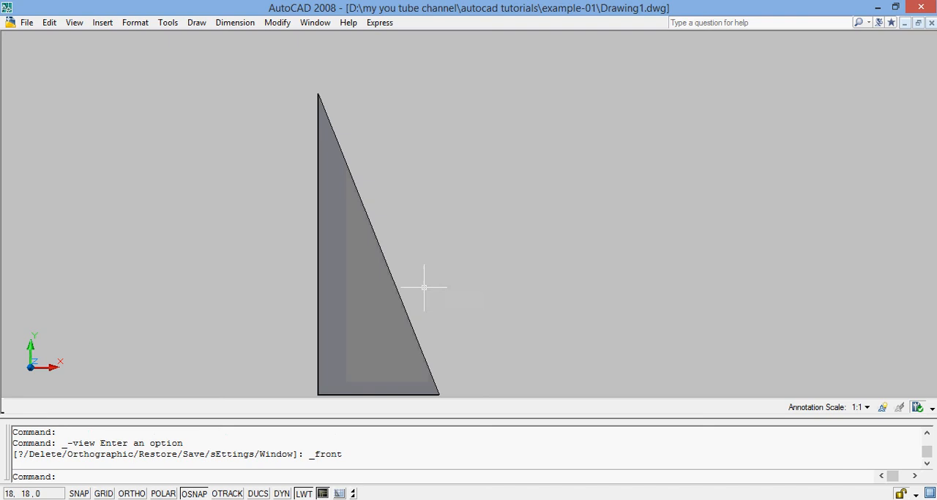
# Set the 3D view of the wedge to SE Isometric
pyautogui.click(70, 24)
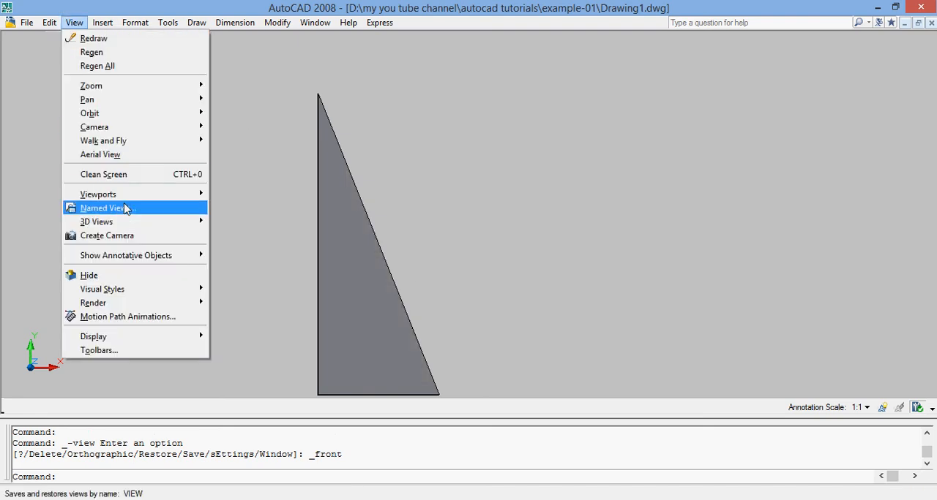
pyautogui.moveTo(124, 221)
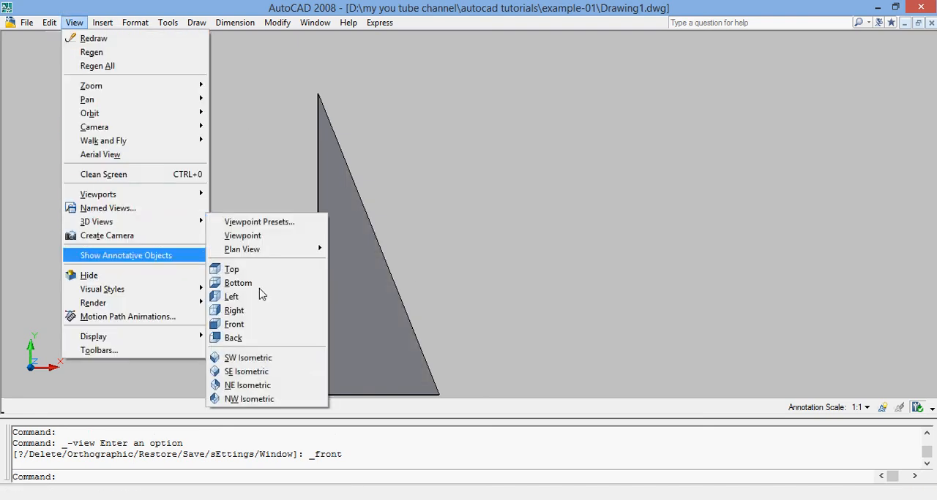
pyautogui.click(249, 372)
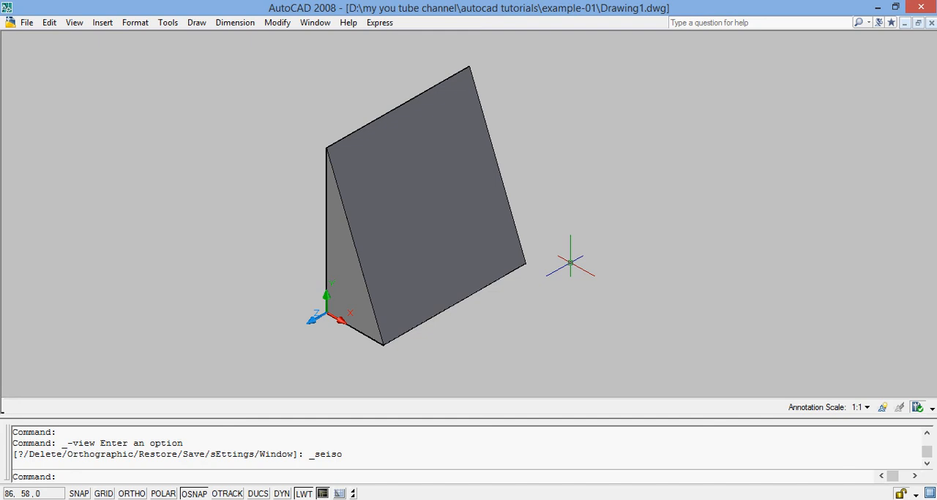
# Erase the solid wedge, dismissing the notice about selecting subobjects on solids
pyautogui.click(357, 259)
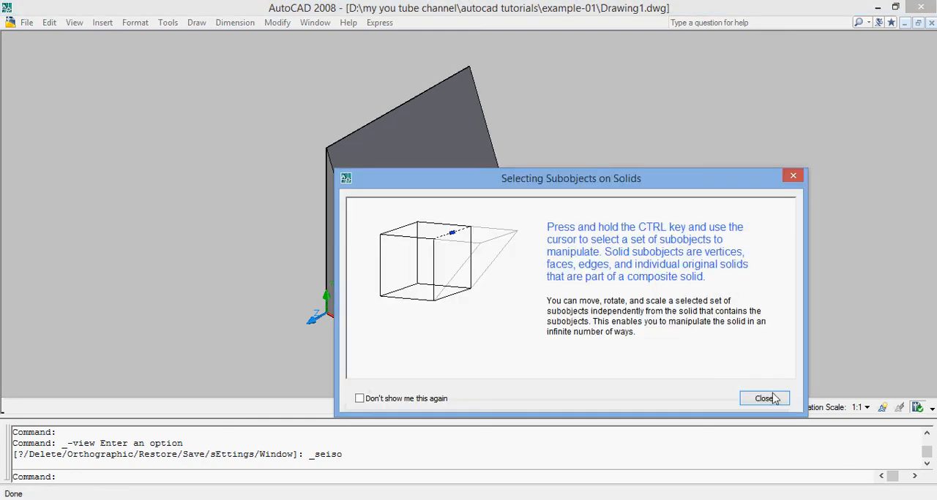
pyautogui.click(773, 398)
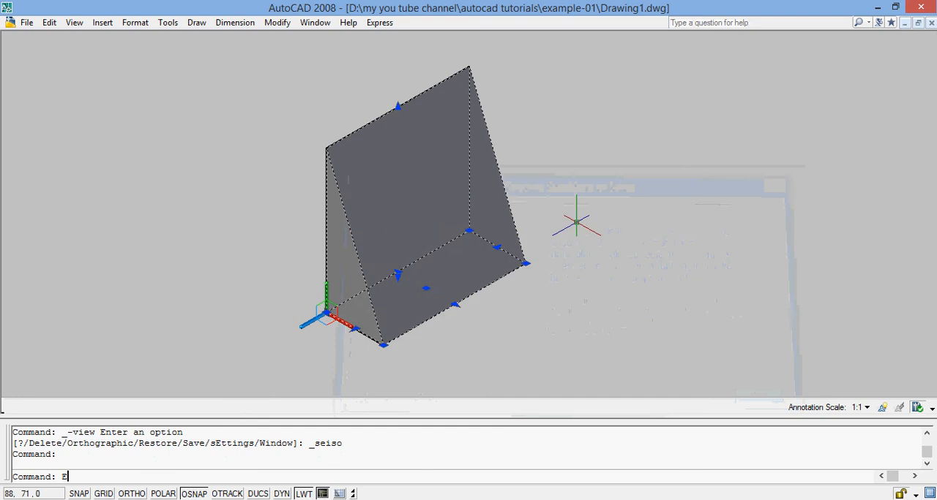
pyautogui.write('E')
pyautogui.press('Return')
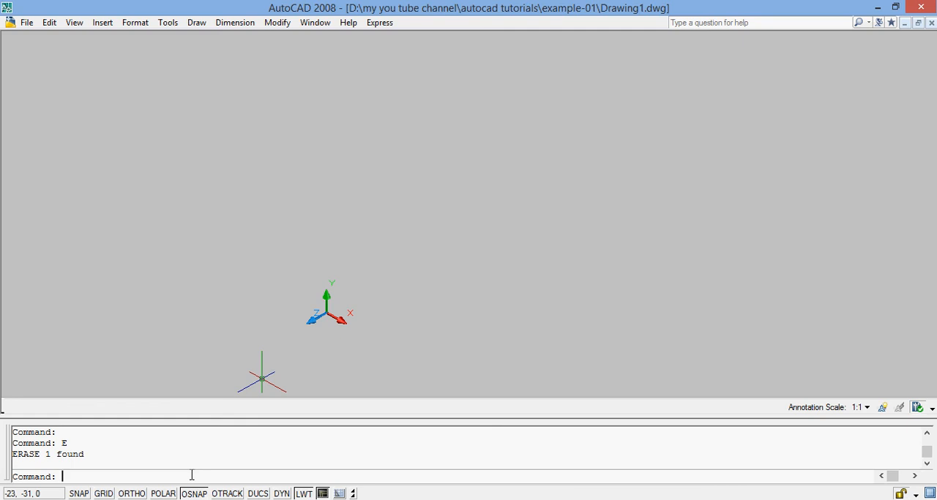
# Create a solid cylinder with its base centre at 25,25, a radius of 25 and a height of 50
pyautogui.write('CYLINDER')
pyautogui.press('Return')
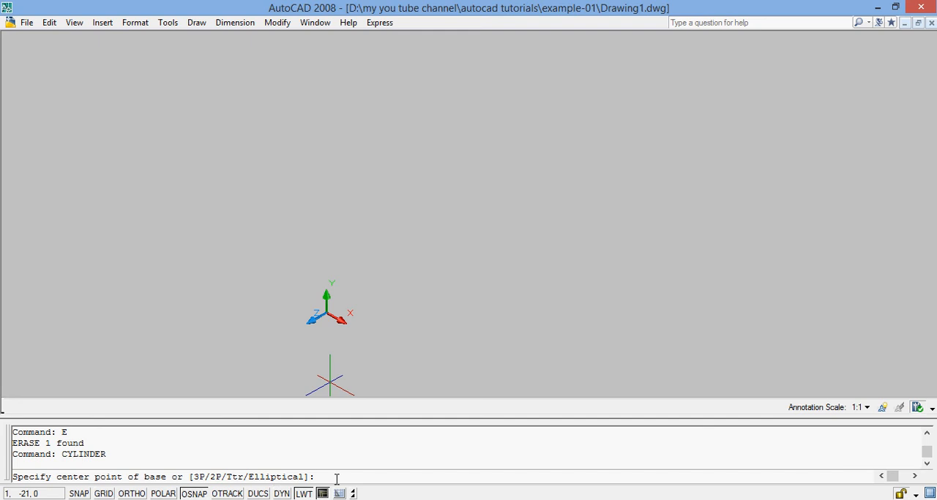
pyautogui.write('25,25')
pyautogui.press('Return')
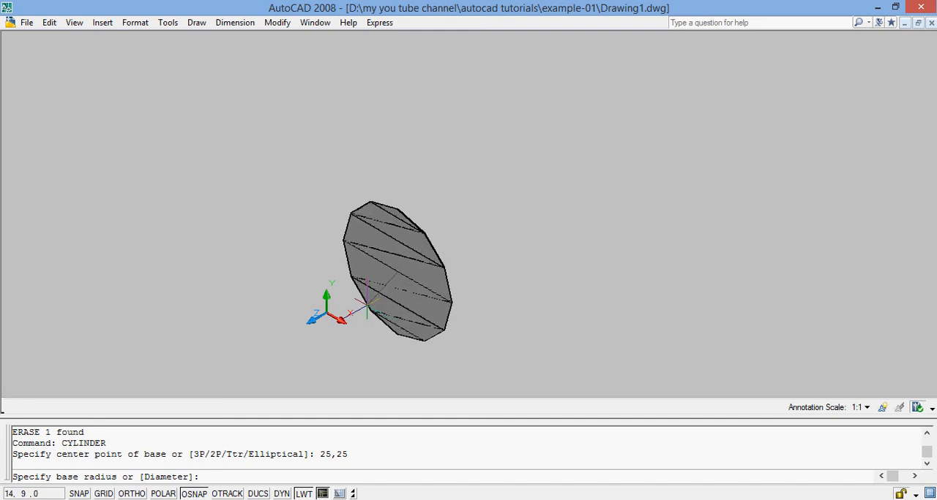
pyautogui.write('5')
pyautogui.press('Return')
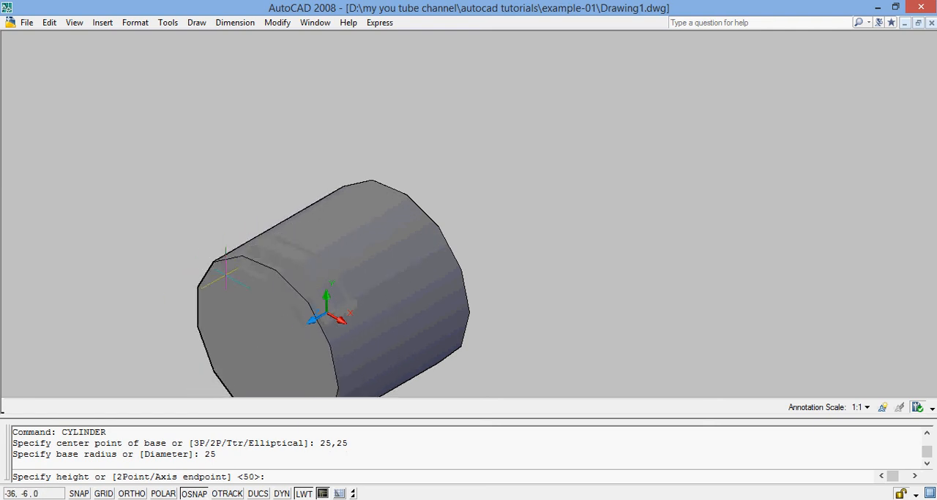
pyautogui.write('50')
pyautogui.press('Return')
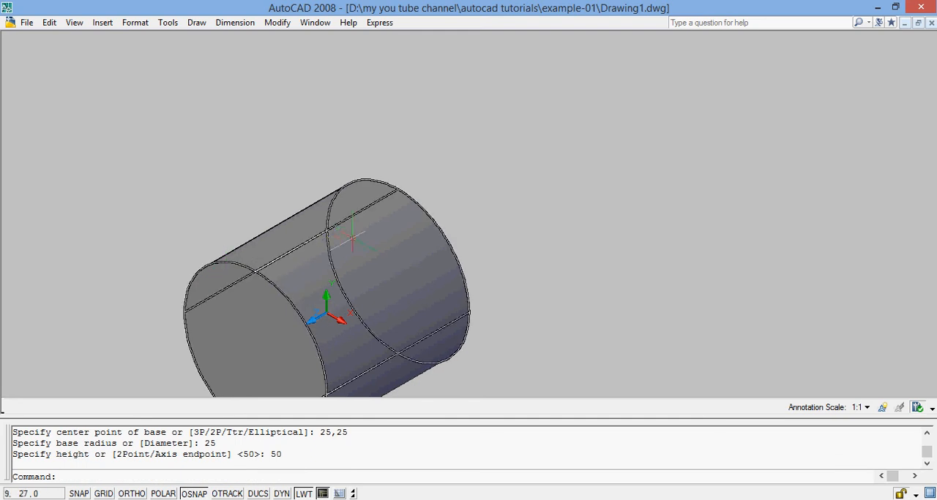
# Display the cylinder in the 3D Wireframe visual style and examine its edges
pyautogui.click(74, 23)
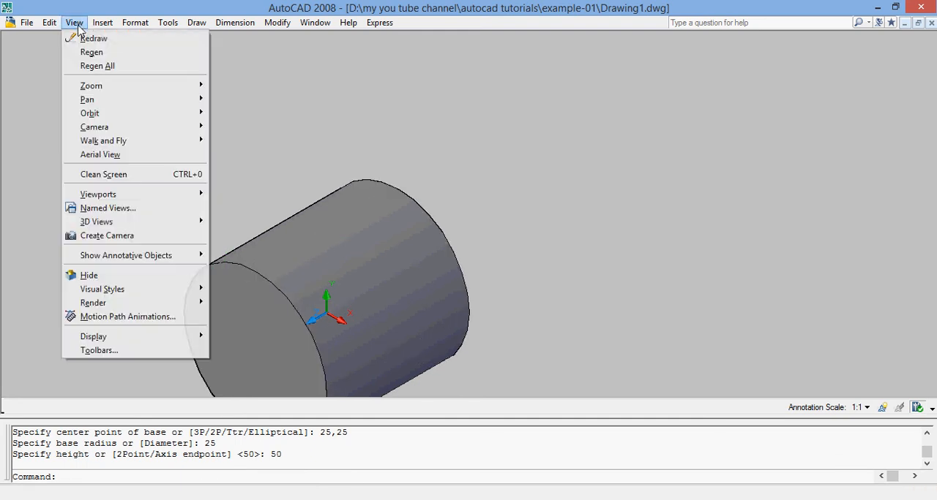
pyautogui.moveTo(143, 292)
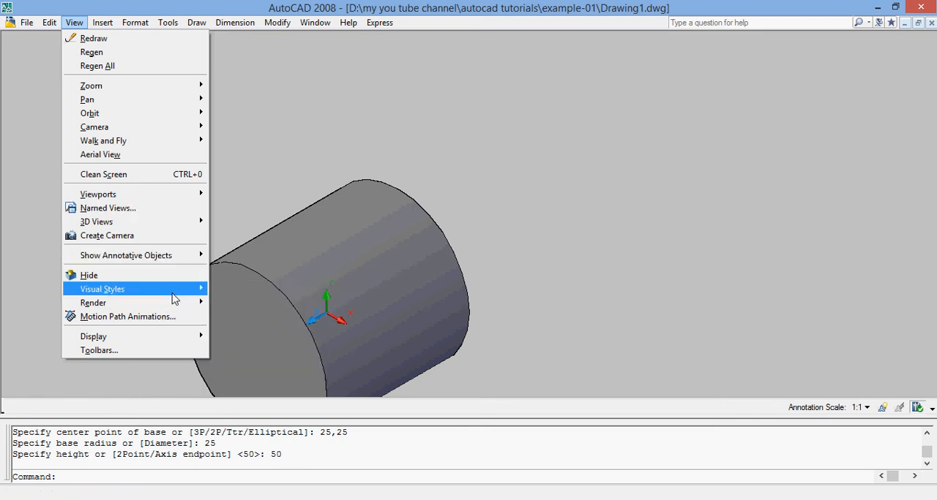
pyautogui.click(245, 310)
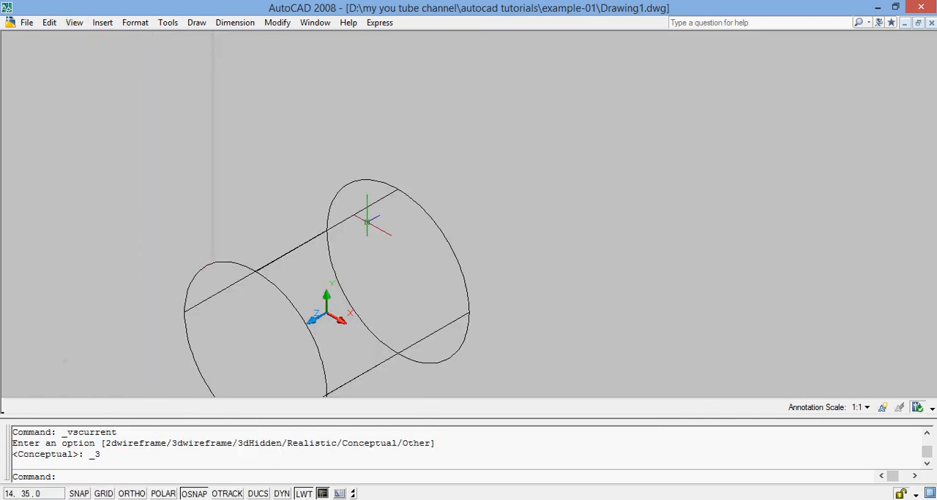
pyautogui.scroll(-2, 322, 354)
pyautogui.scroll(4, 324, 359)
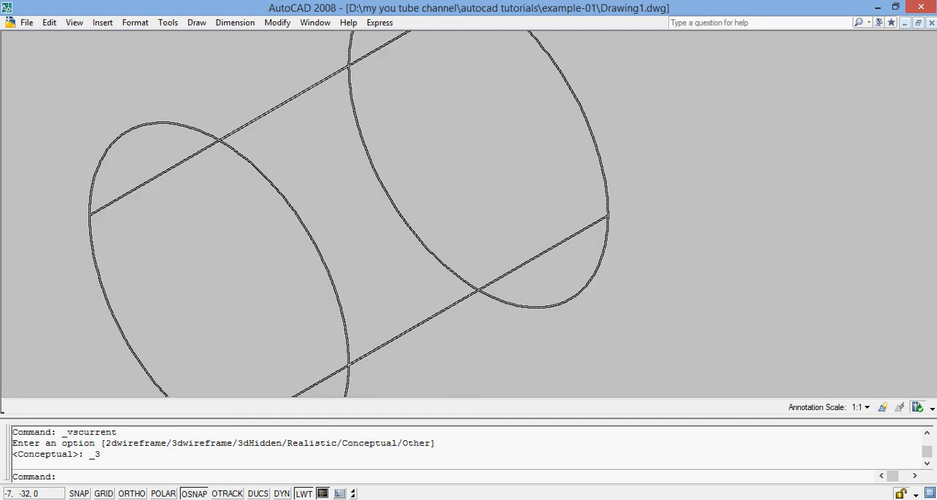
pyautogui.scroll(-4, 314, 381)
pyautogui.scroll(2, 308, 380)
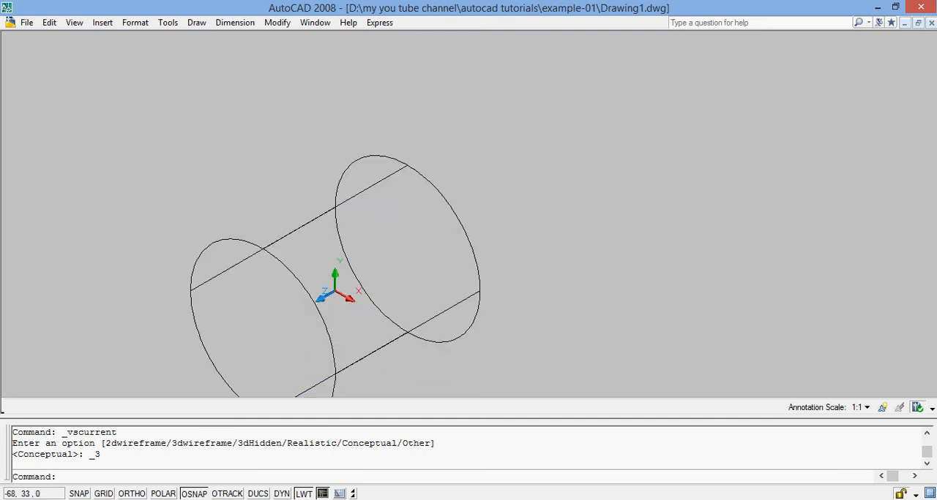
# Preview the cylinder in the Realistic visual style and return it to the Conceptual style
pyautogui.click(72, 23)
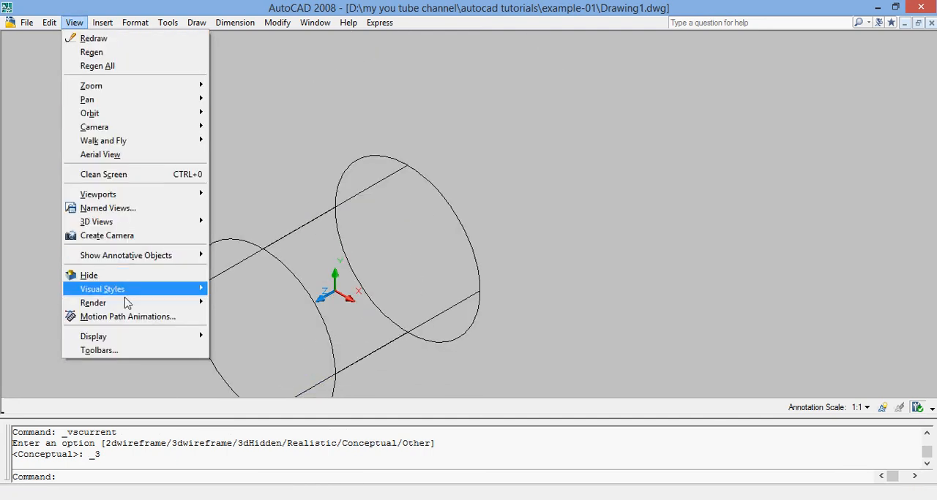
pyautogui.moveTo(145, 293)
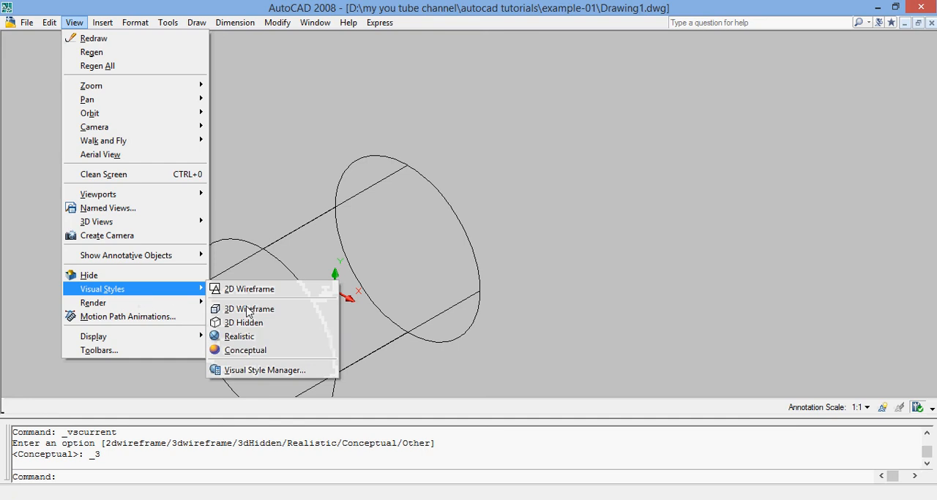
pyautogui.click(252, 344)
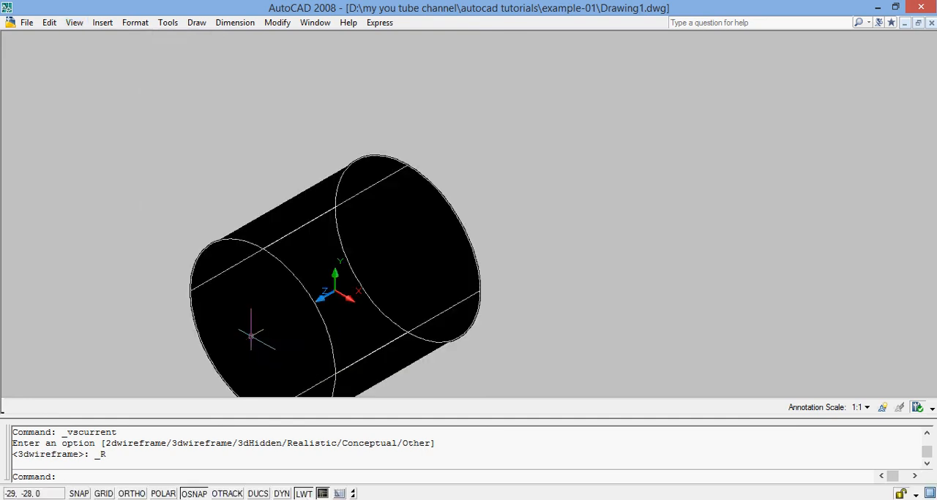
pyautogui.click(73, 23)
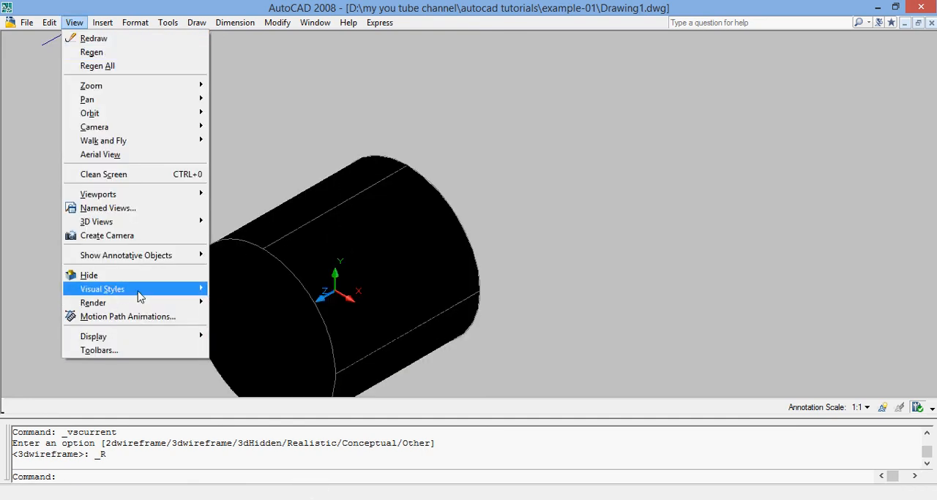
pyautogui.moveTo(188, 291)
pyautogui.click(252, 354)
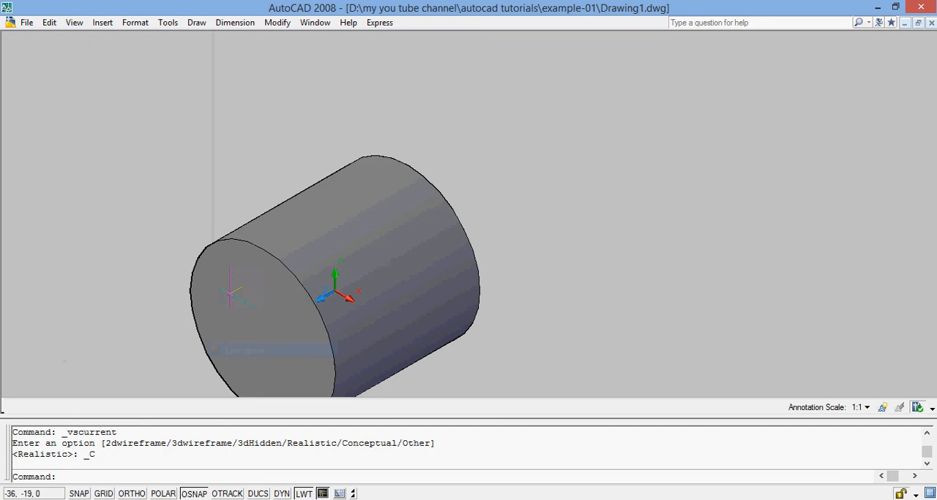
# Reset the 3D view to SE Isometric so the whole cylinder fits on screen
pyautogui.click(74, 23)
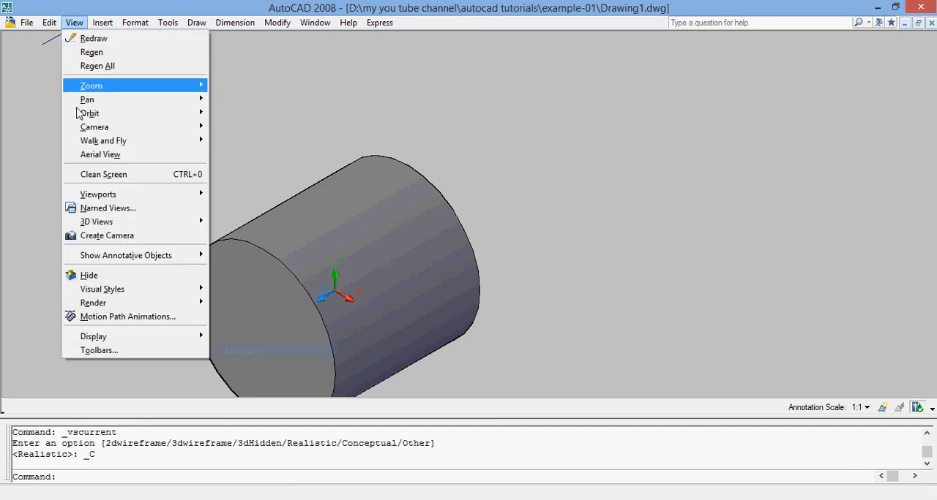
pyautogui.moveTo(117, 222)
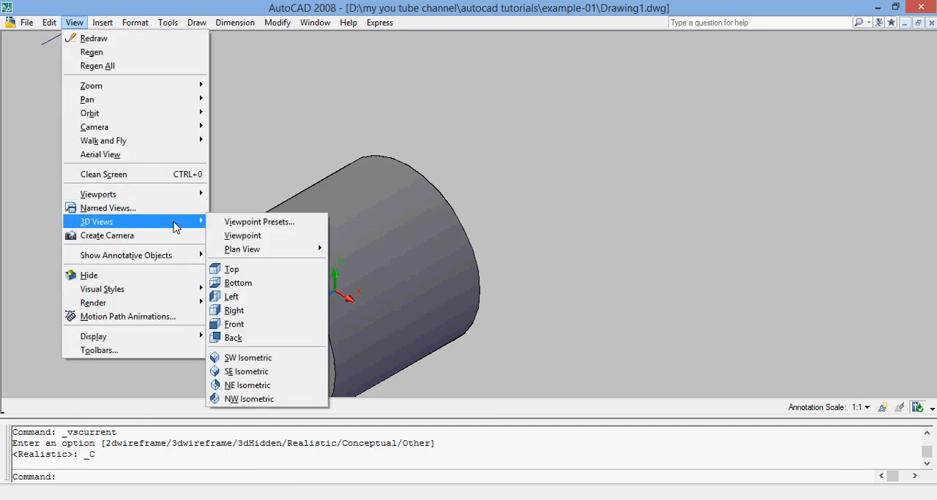
pyautogui.click(246, 372)
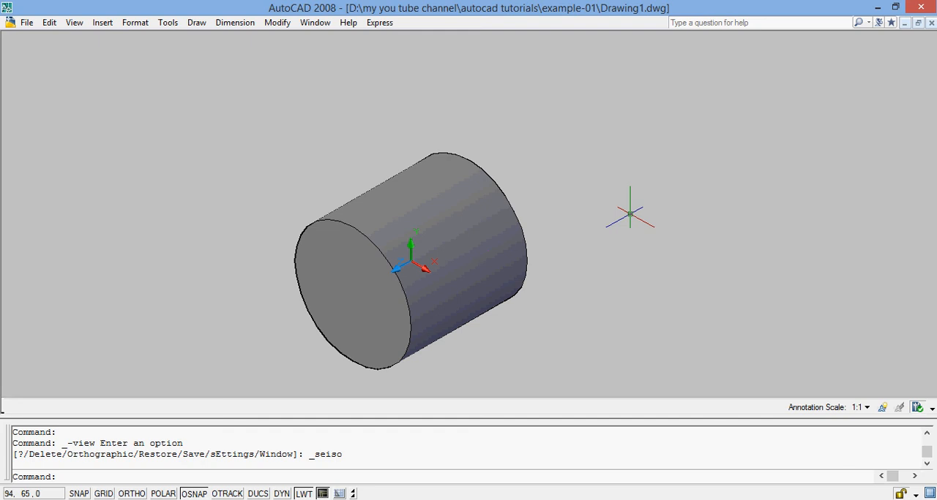
# Erase the solid cylinder, dismissing the notice about selecting subobjects on solids
pyautogui.keyDown('ctrl'); pyautogui.click(371, 251); pyautogui.keyUp('ctrl')
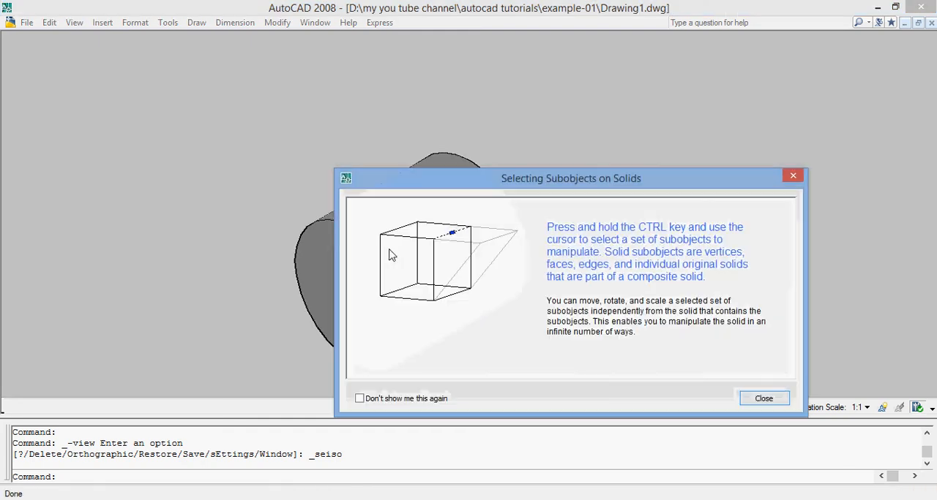
pyautogui.click(756, 397)
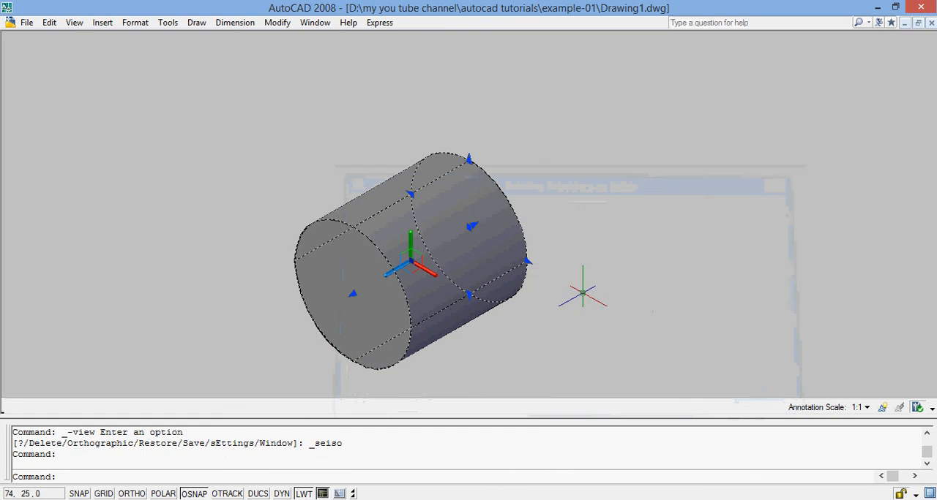
pyautogui.write('E')
pyautogui.press('Return')
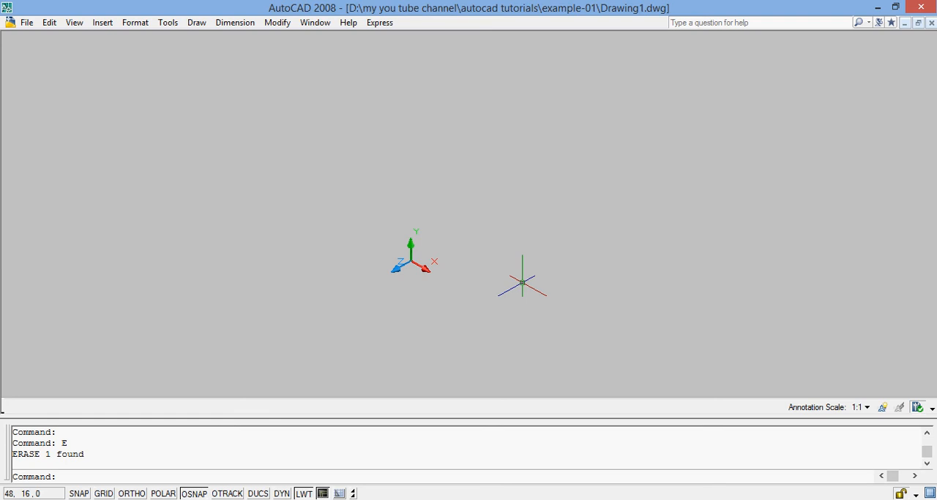
# Create a solid sphere centred at 0,0 with a radius of 25
pyautogui.write('SPHERE')
pyautogui.press('Return')
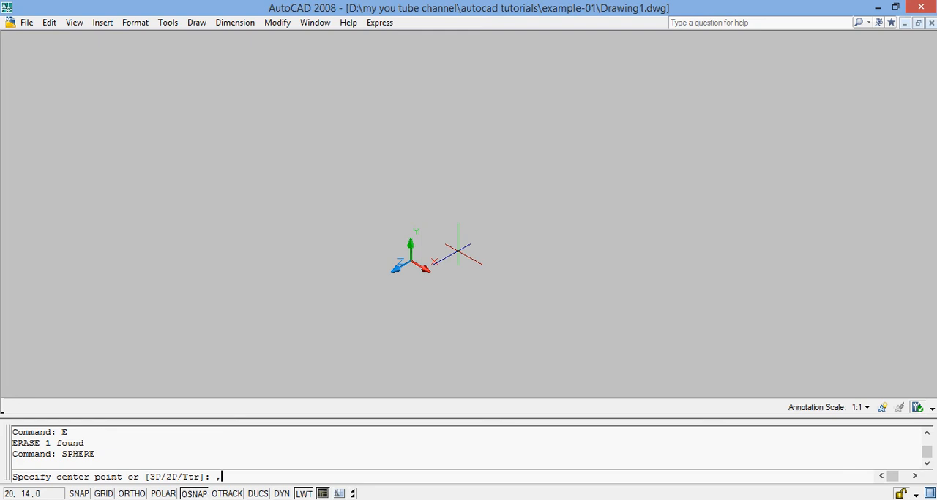
pyautogui.press('Return')
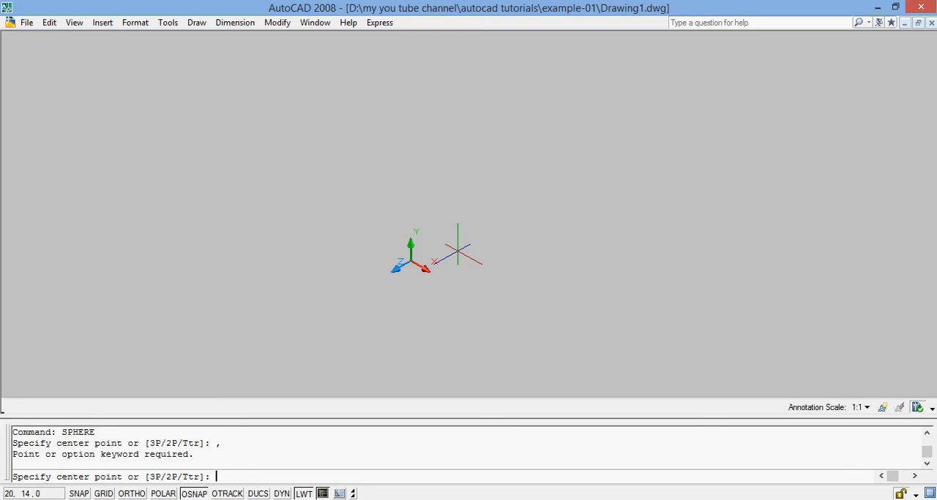
pyautogui.write('0,0')
pyautogui.press('Return')
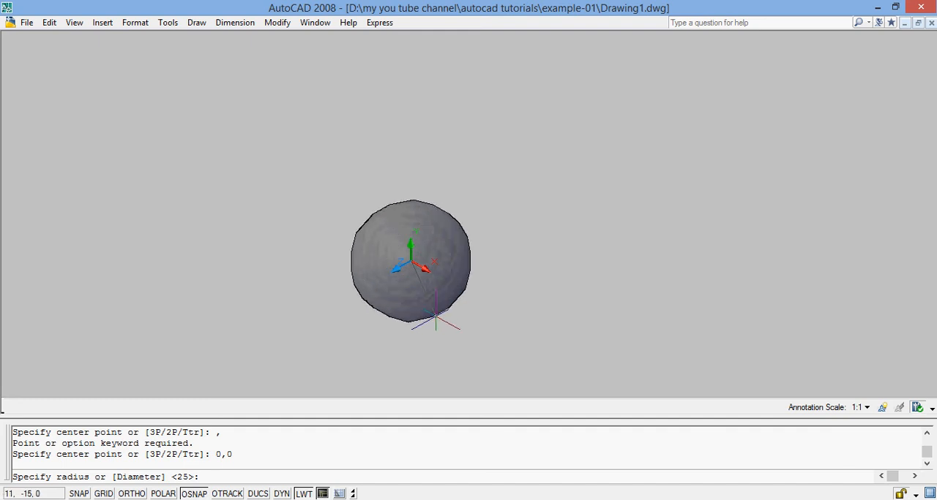
pyautogui.write('25')
pyautogui.press('Return')
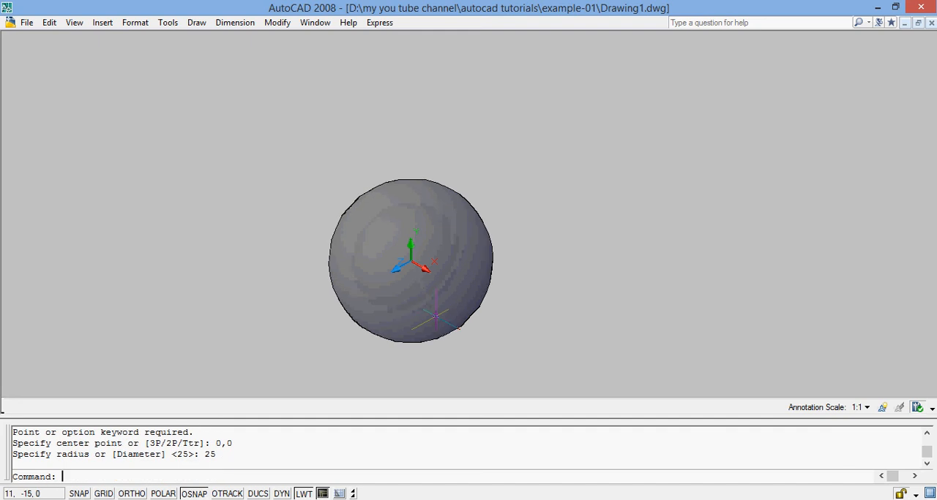
# Examine the sphere from several directions with Free Orbit and exit the orbit mode
pyautogui.click(79, 25)
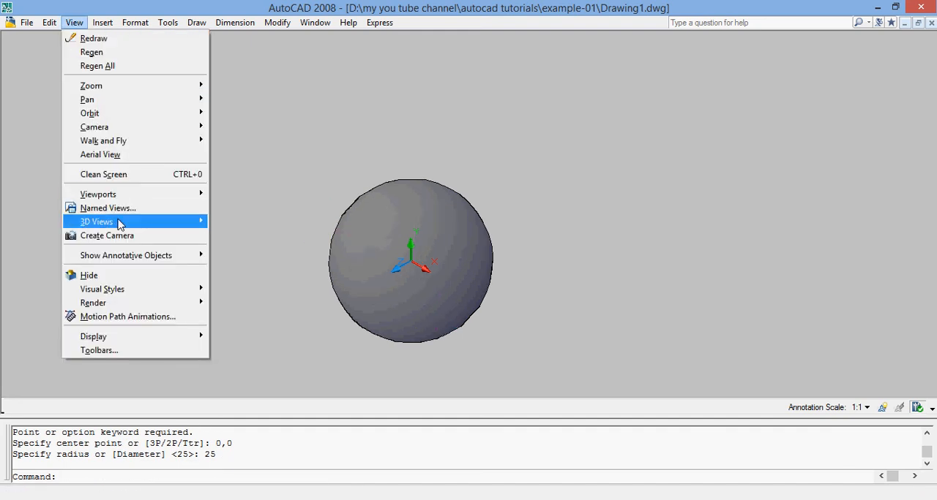
pyautogui.moveTo(119, 223)
pyautogui.moveTo(139, 113)
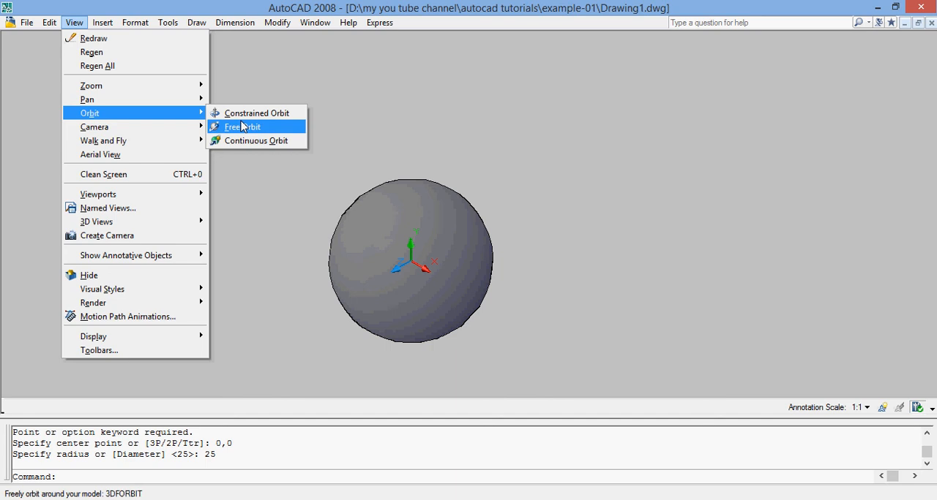
pyautogui.click(245, 126)
pyautogui.moveTo(410, 284)
pyautogui.mouseDown()
pyautogui.moveTo(443, 190)
pyautogui.moveTo(411, 272)
pyautogui.moveTo(424, 224)
pyautogui.moveTo(412, 237)
pyautogui.moveTo(397, 293)
pyautogui.moveTo(432, 218)
pyautogui.moveTo(409, 181)
pyautogui.moveTo(411, 241)
pyautogui.moveTo(405, 193)
pyautogui.mouseUp()
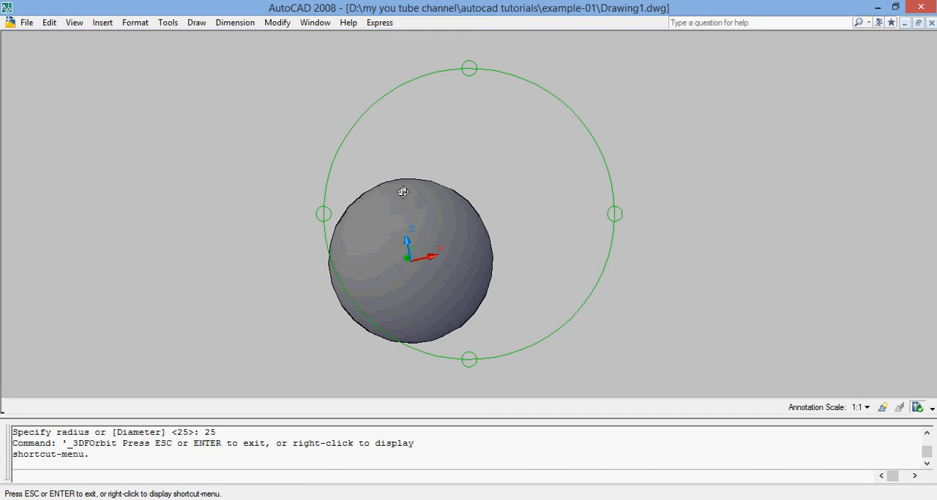
pyautogui.moveTo(410, 195)
pyautogui.mouseDown()
pyautogui.moveTo(408, 295)
pyautogui.moveTo(441, 213)
pyautogui.mouseUp()
pyautogui.moveTo(422, 286)
pyautogui.mouseDown()
pyautogui.moveTo(439, 215)
pyautogui.moveTo(395, 296)
pyautogui.moveTo(409, 222)
pyautogui.mouseUp()
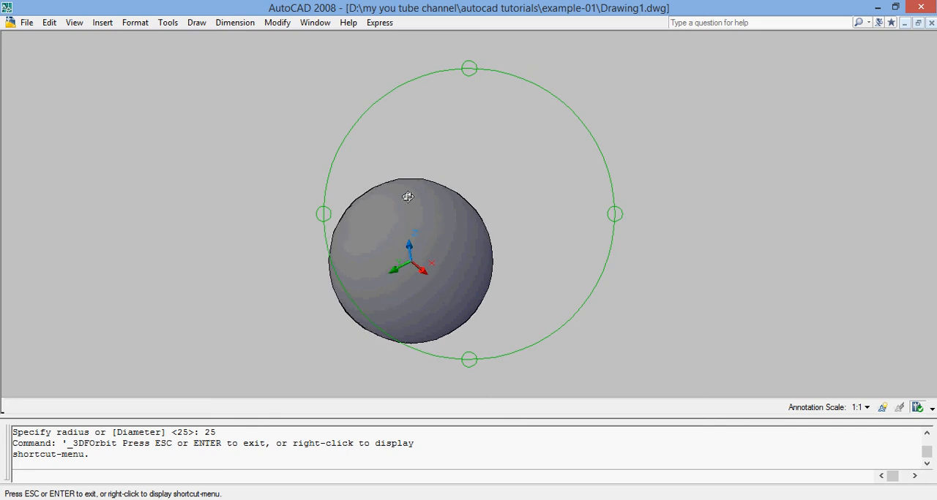
pyautogui.moveTo(405, 186)
pyautogui.mouseDown()
pyautogui.moveTo(405, 282)
pyautogui.moveTo(429, 213)
pyautogui.mouseUp()
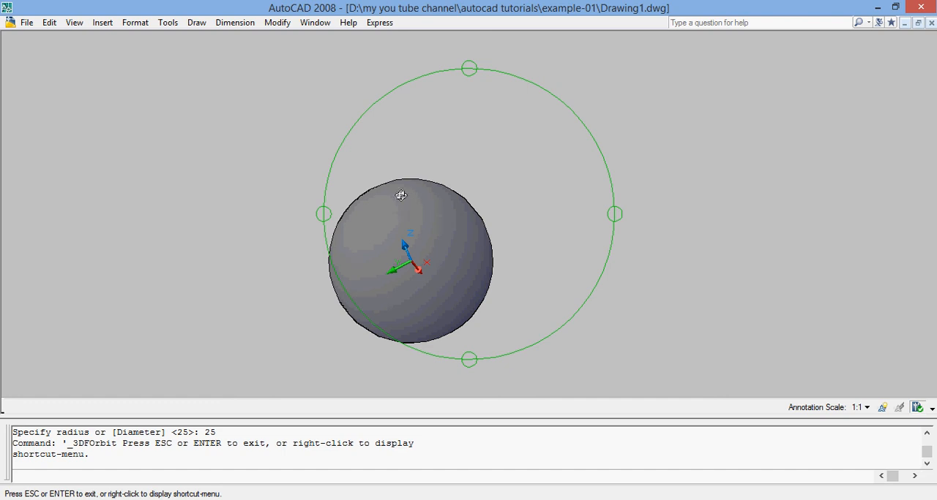
pyautogui.moveTo(401, 230)
pyautogui.mouseDown()
pyautogui.moveTo(395, 291)
pyautogui.moveTo(424, 212)
pyautogui.moveTo(475, 231)
pyautogui.moveTo(329, 270)
pyautogui.mouseUp()
pyautogui.moveTo(441, 293)
pyautogui.mouseDown()
pyautogui.moveTo(349, 274)
pyautogui.moveTo(345, 286)
pyautogui.moveTo(447, 251)
pyautogui.moveTo(402, 245)
pyautogui.moveTo(405, 275)
pyautogui.mouseUp()
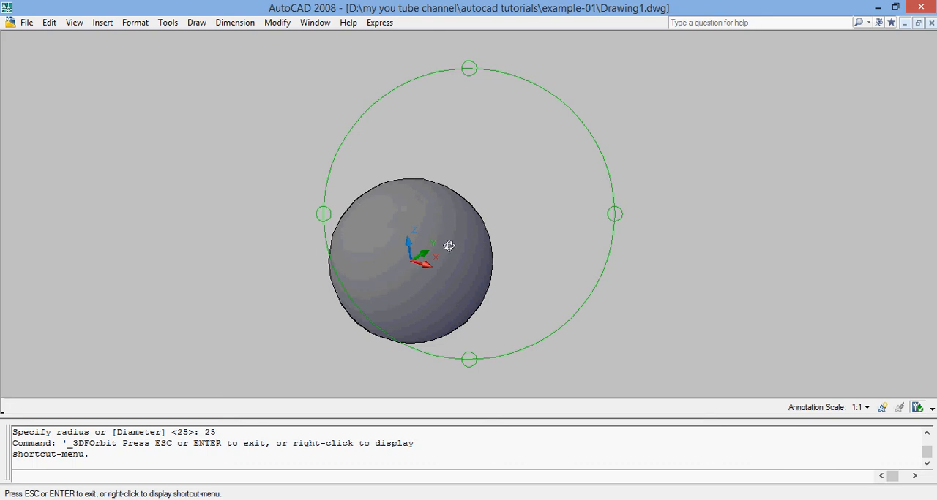
pyautogui.press('Escape')
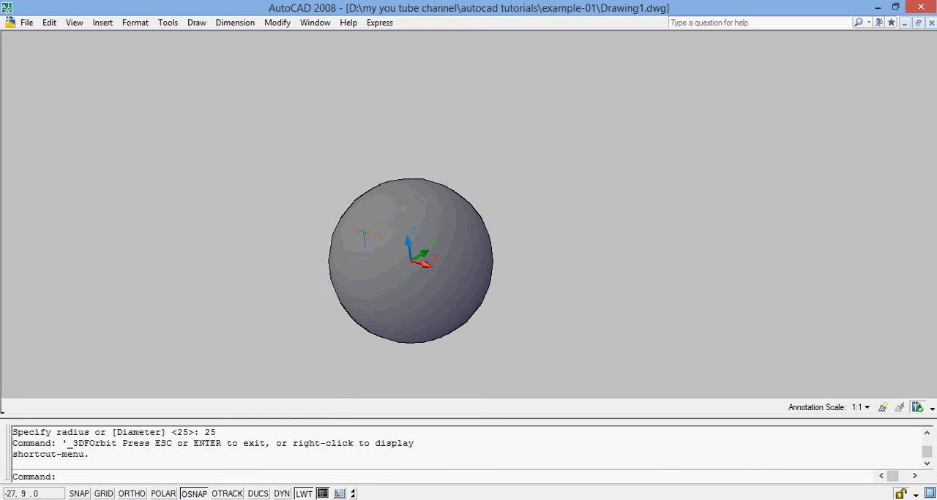
# Erase the solid sphere, dismissing the notice about selecting subobjects on solids
pyautogui.click(360, 194)
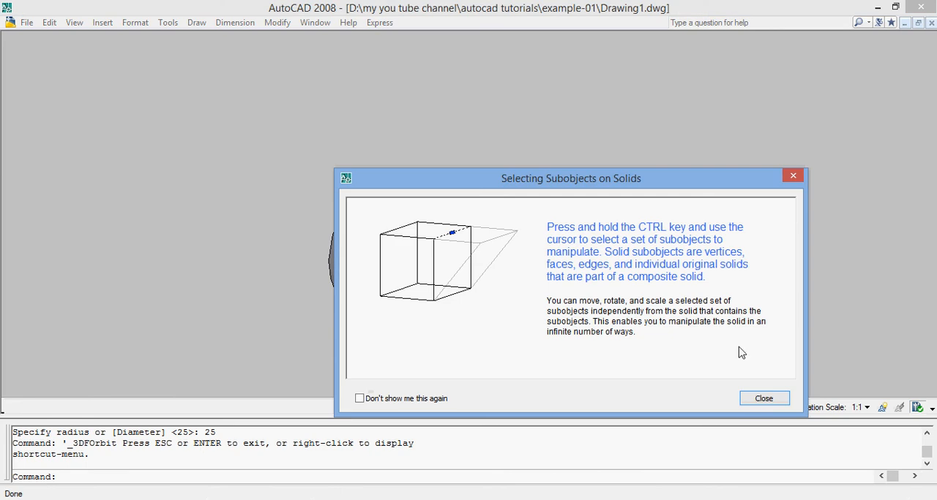
pyautogui.click(764, 398)
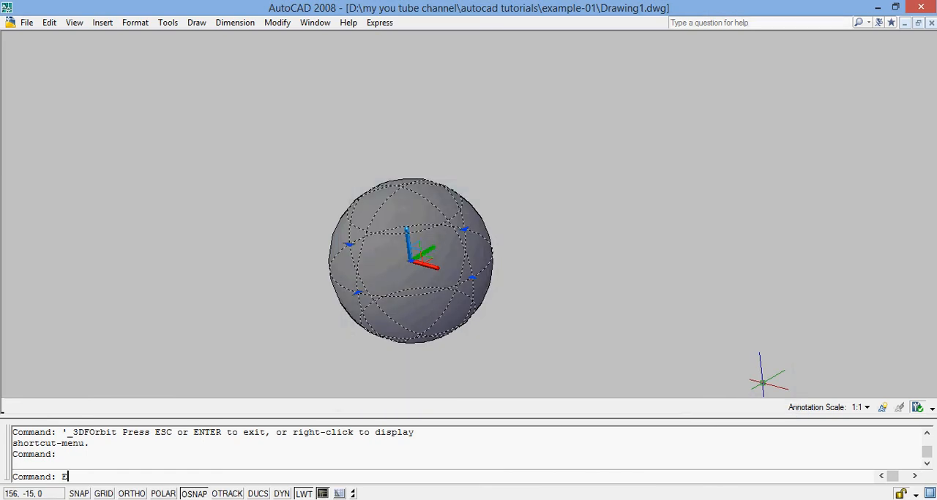
pyautogui.write('E')
pyautogui.press('Return')
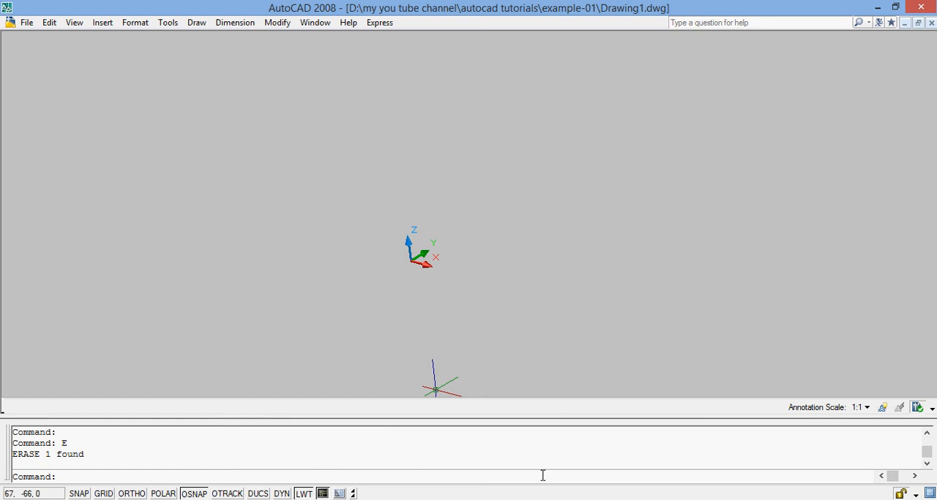
# Create a solid torus centred at 0,0 with a radius of 25 and a tube radius of 5
pyautogui.write('TORUS')
pyautogui.press('Return')
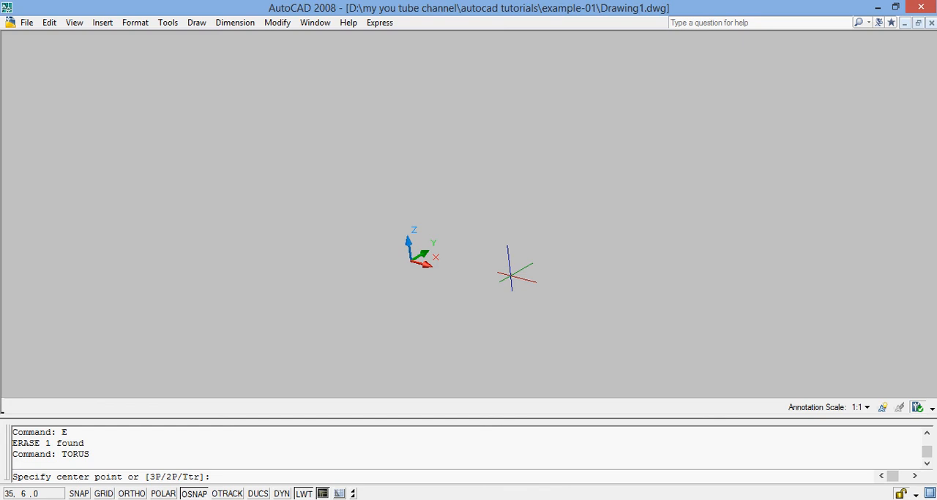
pyautogui.write('0,0')
pyautogui.press('Return')
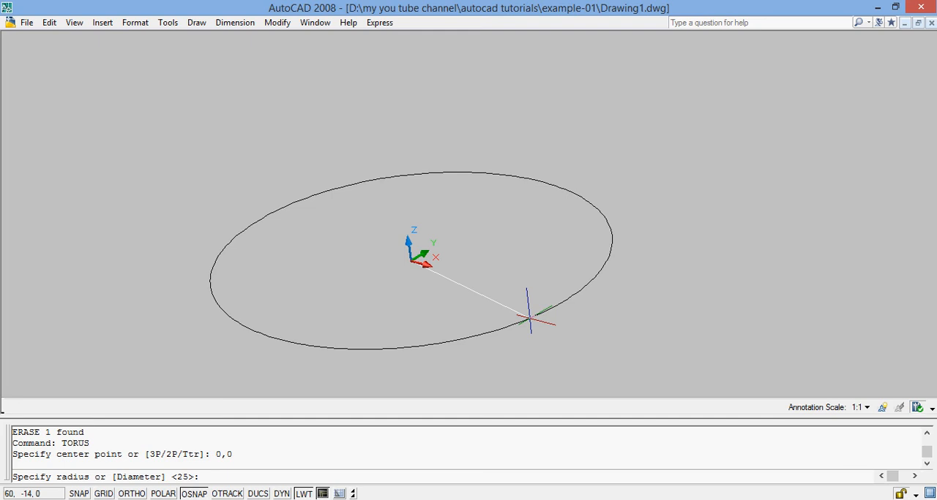
pyautogui.write('25')
pyautogui.press('Return')
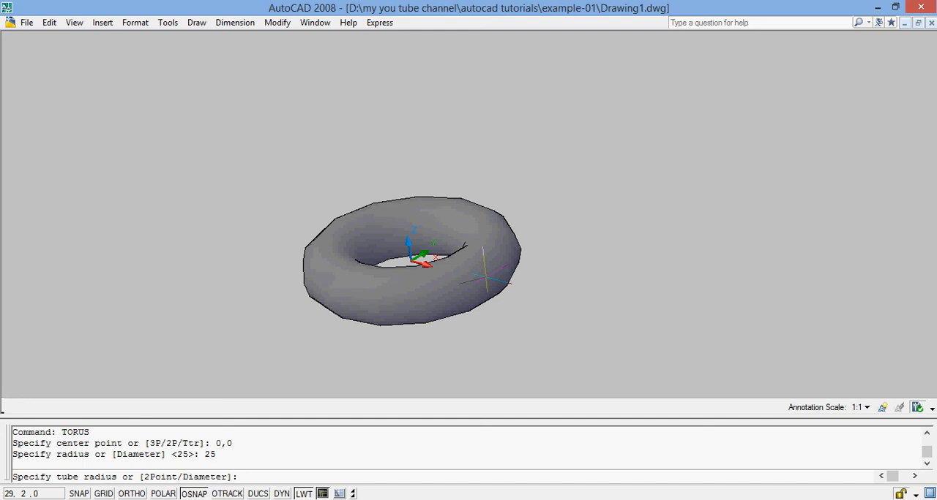
pyautogui.write('5')
pyautogui.press('Return')
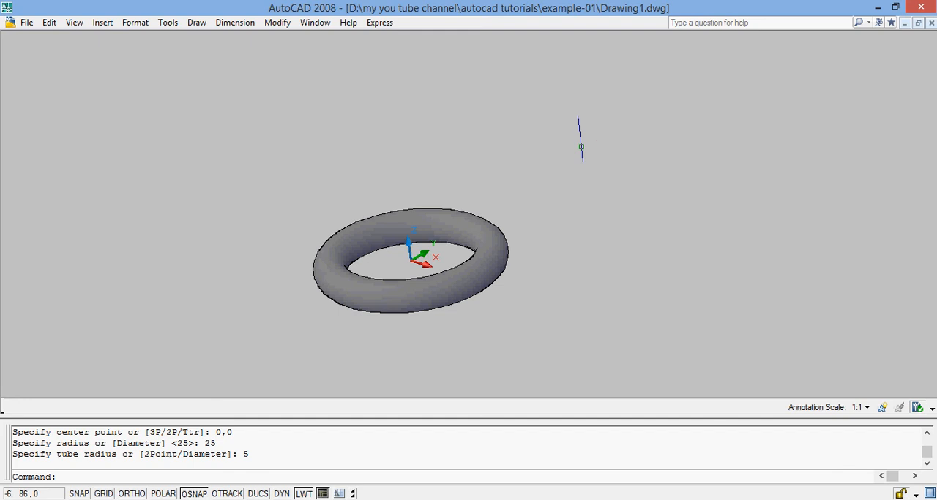
# Examine the torus from another side with Free Orbit and exit the orbit mode
pyautogui.click(82, 25)
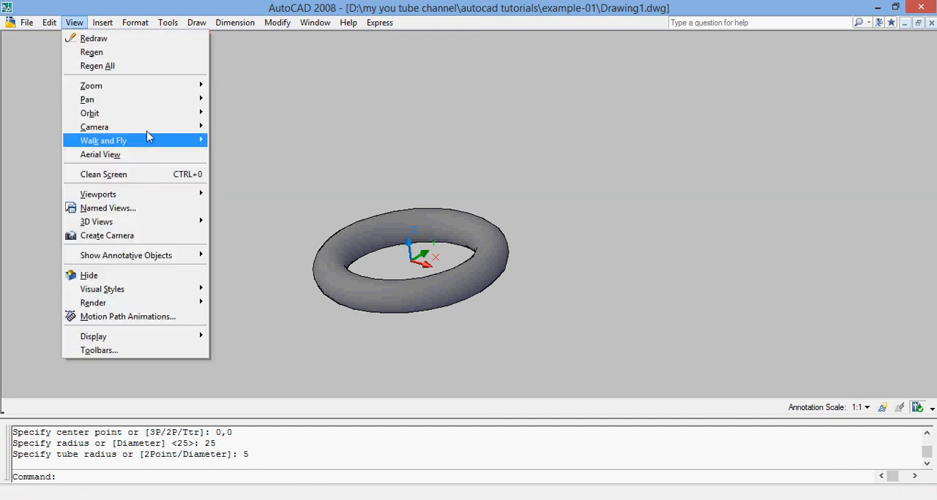
pyautogui.moveTo(146, 115)
pyautogui.click(230, 128)
pyautogui.moveTo(394, 288)
pyautogui.mouseDown()
pyautogui.moveTo(422, 182)
pyautogui.moveTo(433, 260)
pyautogui.moveTo(446, 197)
pyautogui.moveTo(412, 303)
pyautogui.moveTo(454, 205)
pyautogui.moveTo(420, 271)
pyautogui.moveTo(328, 257)
pyautogui.moveTo(411, 267)
pyautogui.moveTo(437, 192)
pyautogui.moveTo(435, 226)
pyautogui.moveTo(474, 219)
pyautogui.moveTo(498, 257)
pyautogui.moveTo(445, 209)
pyautogui.moveTo(461, 158)
pyautogui.moveTo(412, 290)
pyautogui.moveTo(445, 257)
pyautogui.moveTo(425, 268)
pyautogui.moveTo(431, 290)
pyautogui.moveTo(426, 275)
pyautogui.mouseUp()
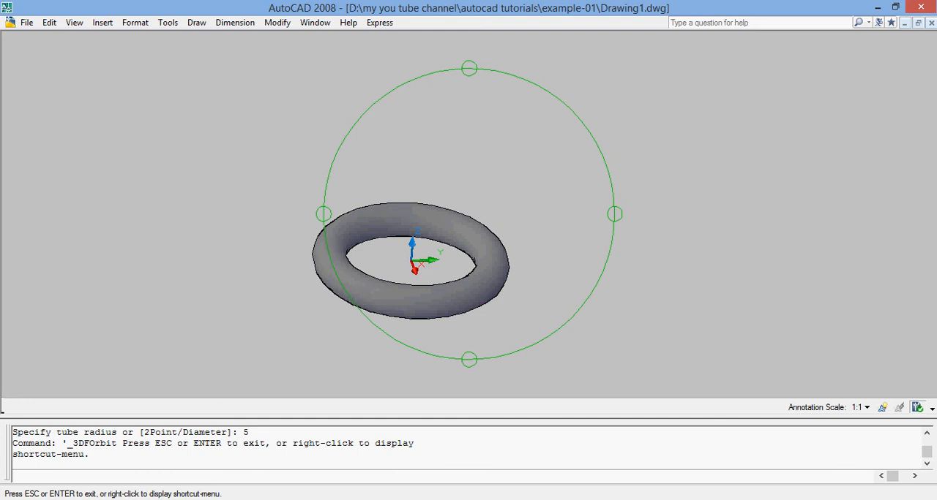
pyautogui.press('Escape')
# Select everything in the drawing and erase the torus
pyautogui.hotkey('ctrl', 'a')
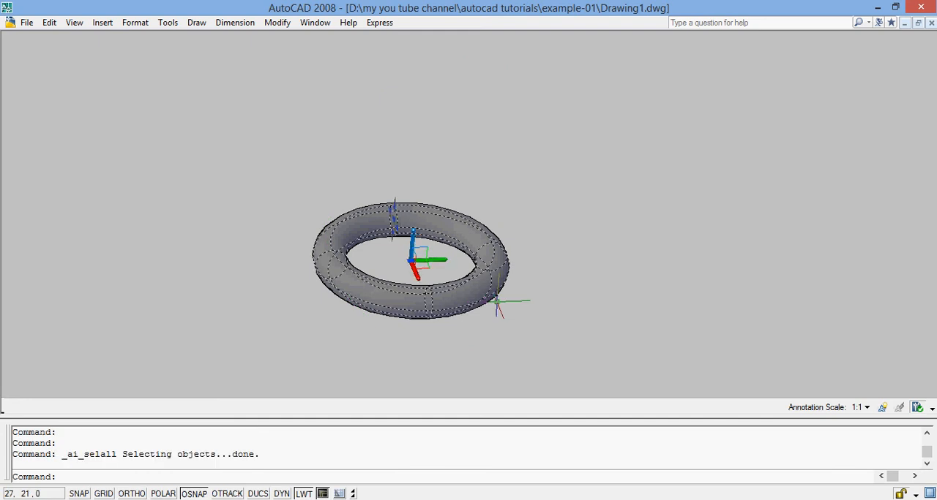
pyautogui.write('E')
pyautogui.press('Return')
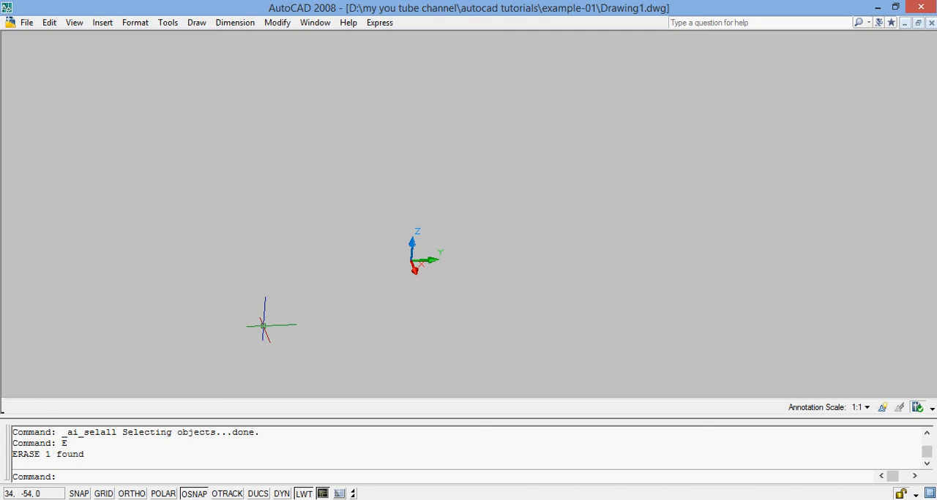
# Create a solid cone with its base centred at 0,0, a base radius of 25 and a height of 50
pyautogui.write('CONE')
pyautogui.press('Return')
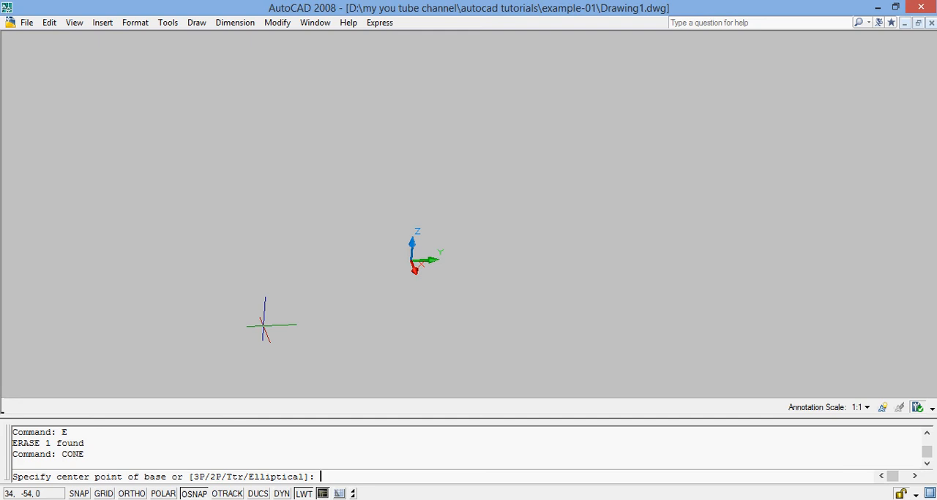
pyautogui.write('0,0')
pyautogui.press('Return')
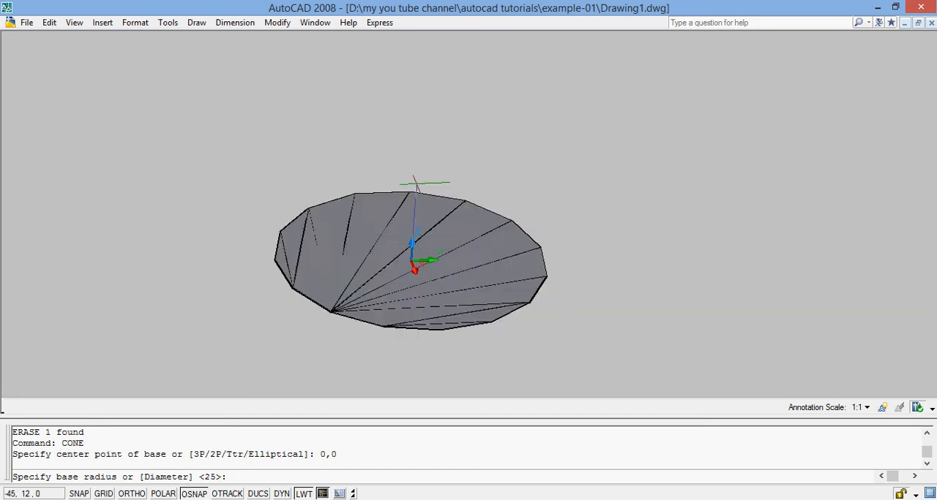
pyautogui.write('25')
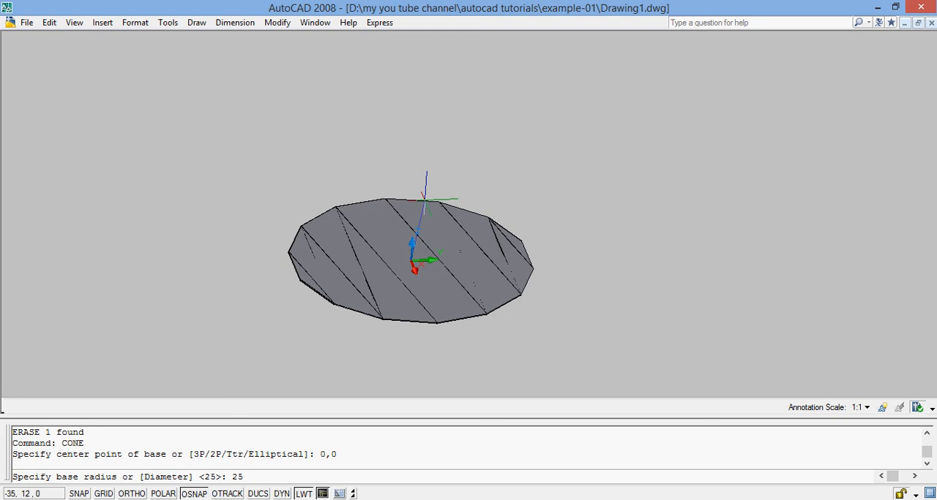
pyautogui.press('Return')
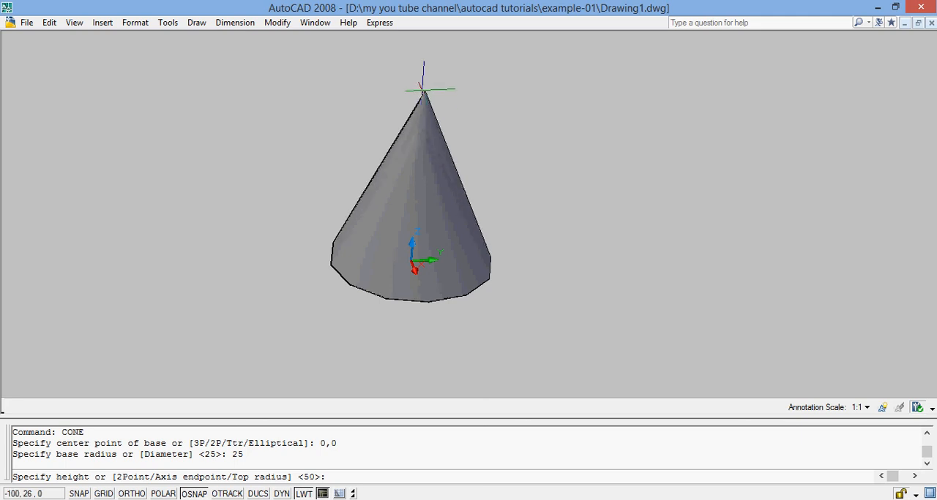
pyautogui.write('50')
pyautogui.press('Return')
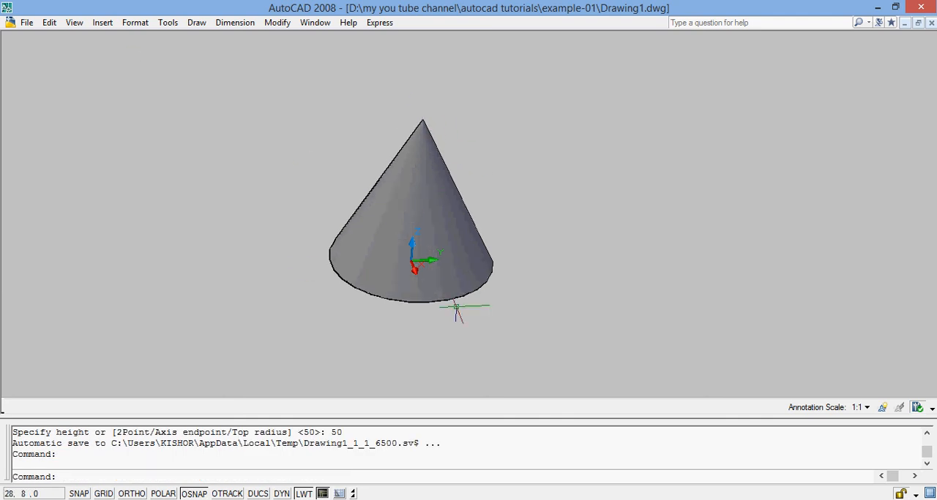
# Preview the cone in the 3D Wireframe visual style and return it to the Conceptual style
pyautogui.click(51, 23)
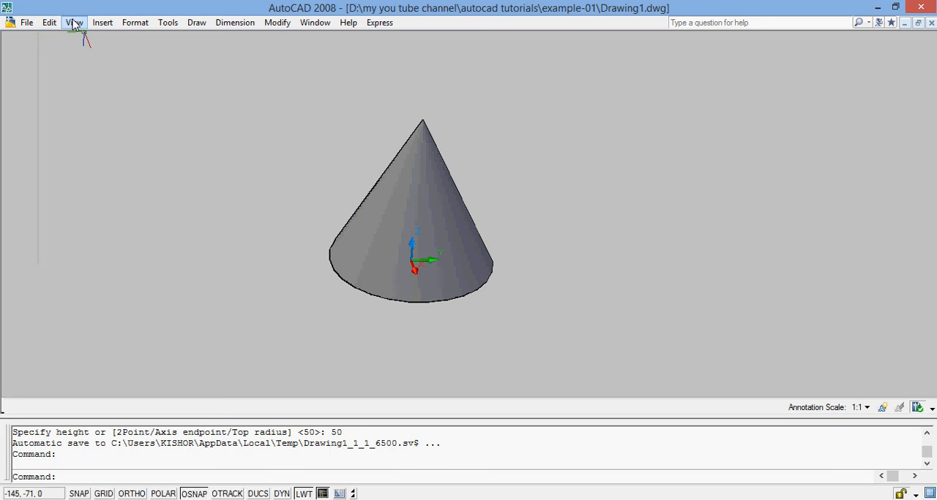
pyautogui.click(74, 24)
pyautogui.moveTo(170, 292)
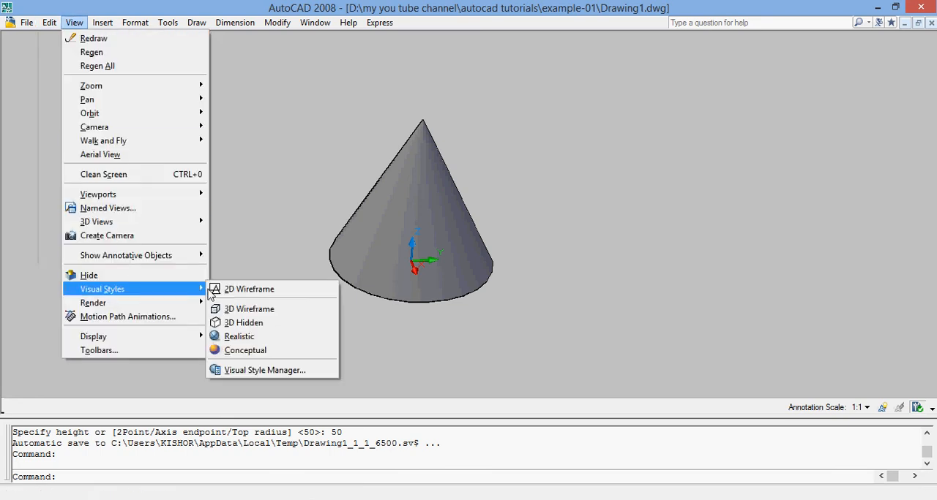
pyautogui.click(248, 309)
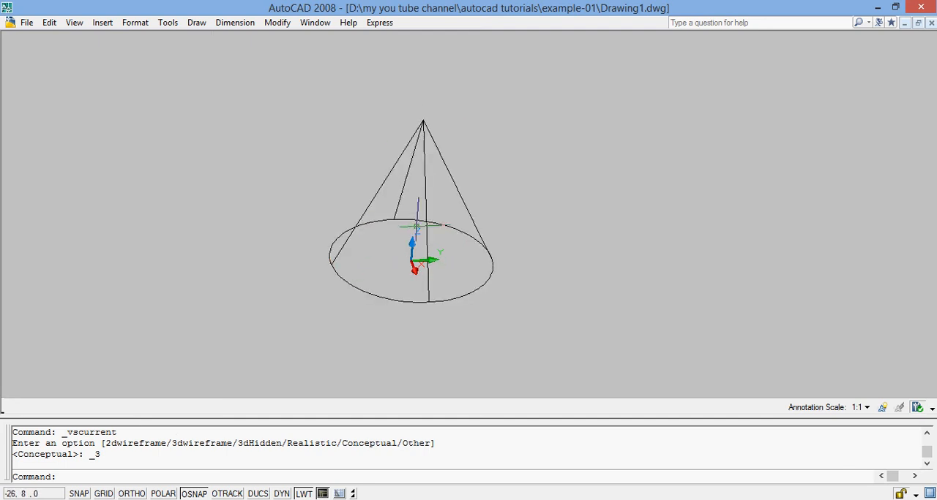
pyautogui.click(74, 23)
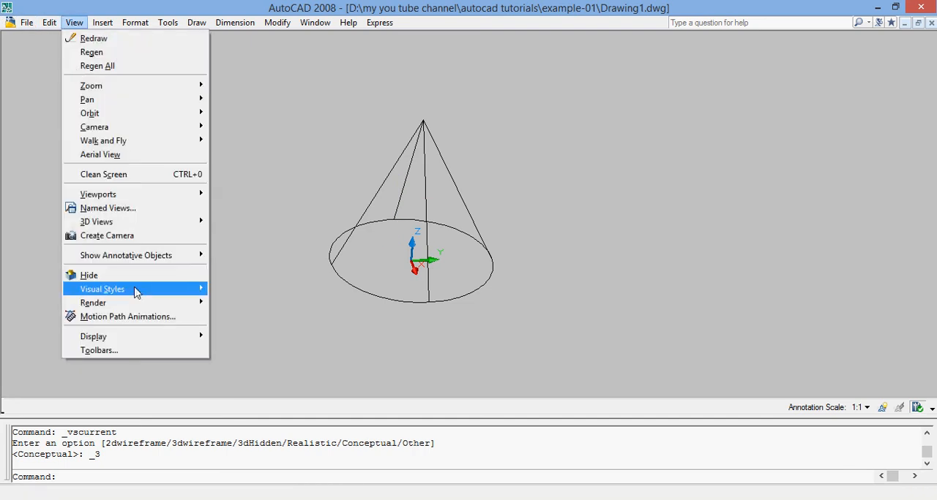
pyautogui.moveTo(134, 290)
pyautogui.click(252, 350)
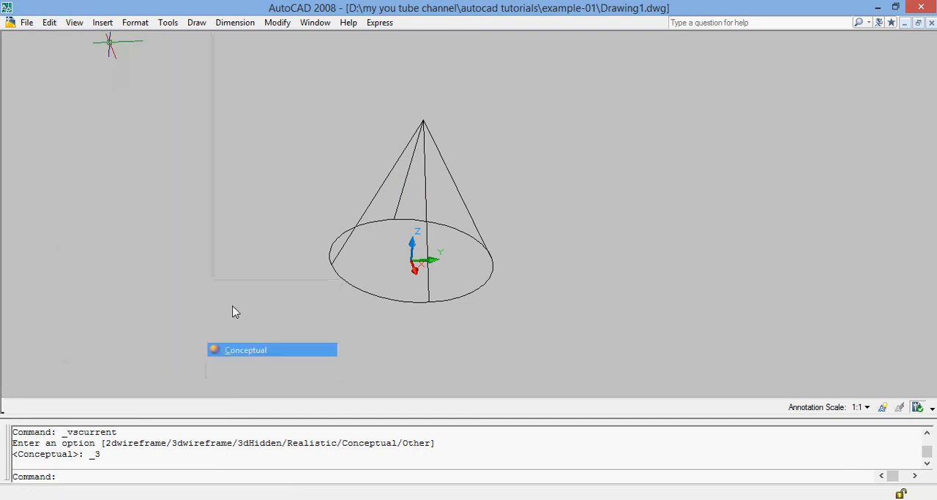
# Orbit around the cone to examine it from other directions and exit the orbit mode
pyautogui.click(75, 22)
pyautogui.moveTo(96, 113)
pyautogui.click(247, 133)
pyautogui.moveTo(402, 163); pyautogui.dragTo(317, 125)
pyautogui.moveTo(381, 208); pyautogui.dragTo(437, 98)
pyautogui.press('Escape')
# Select everything in the drawing and erase the cone
pyautogui.hotkey('ctrl', 'a')
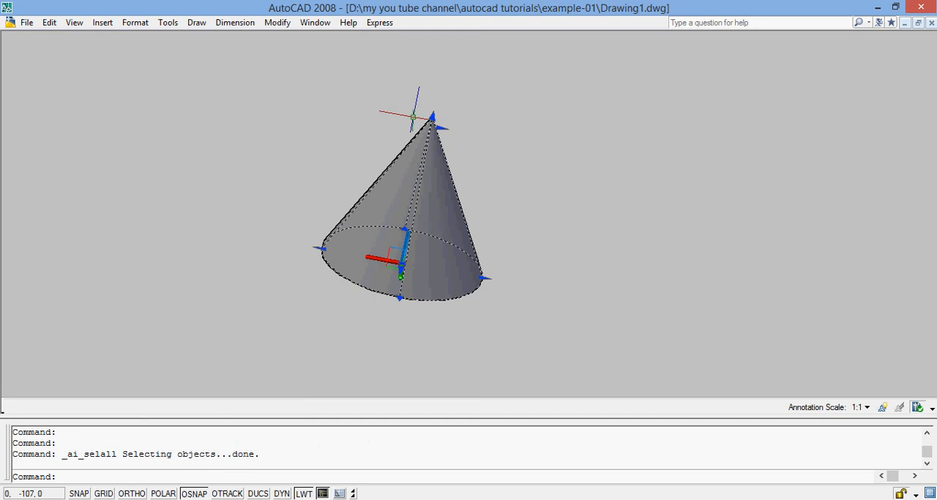
pyautogui.write('E')
pyautogui.press('Return')
# Create a truncated solid cone centred at 0,0 with a base radius of 25, top radius of 15 and height of 40
pyautogui.write('CONE')
pyautogui.press('Return')
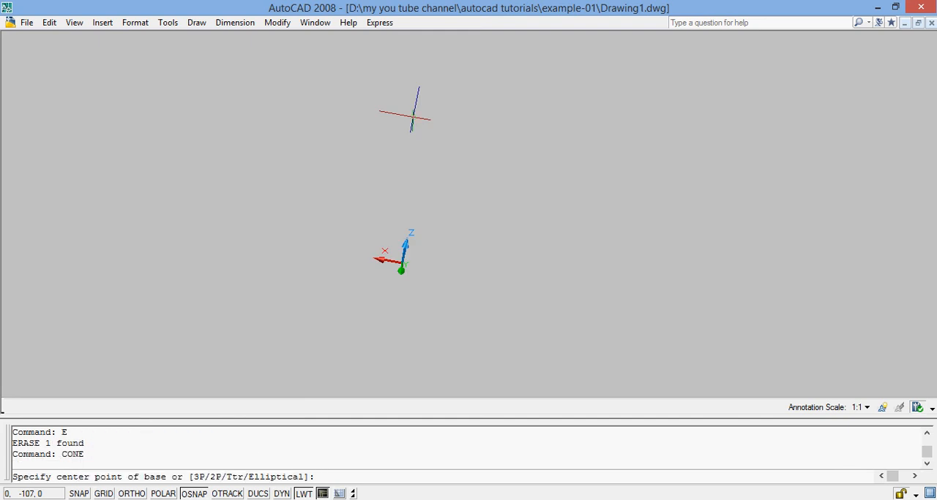
pyautogui.write('0,0')
pyautogui.press('Return')
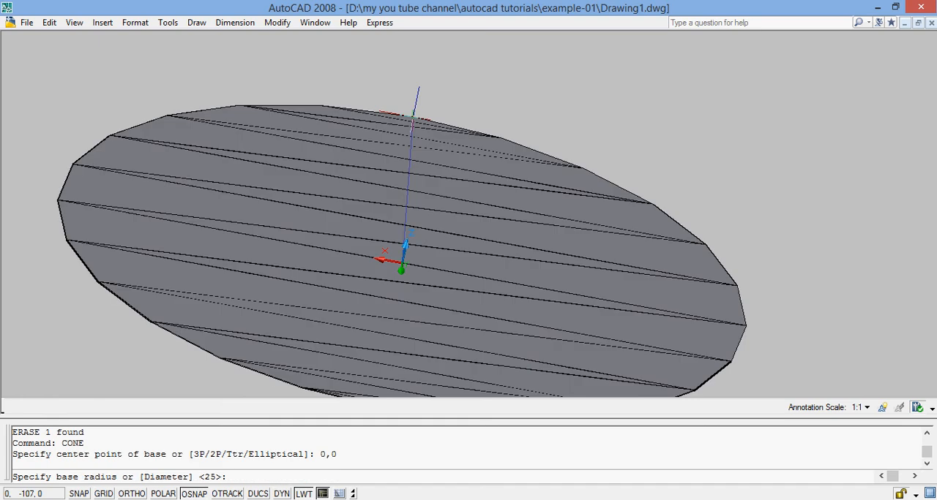
pyautogui.write('25')
pyautogui.press('Return')
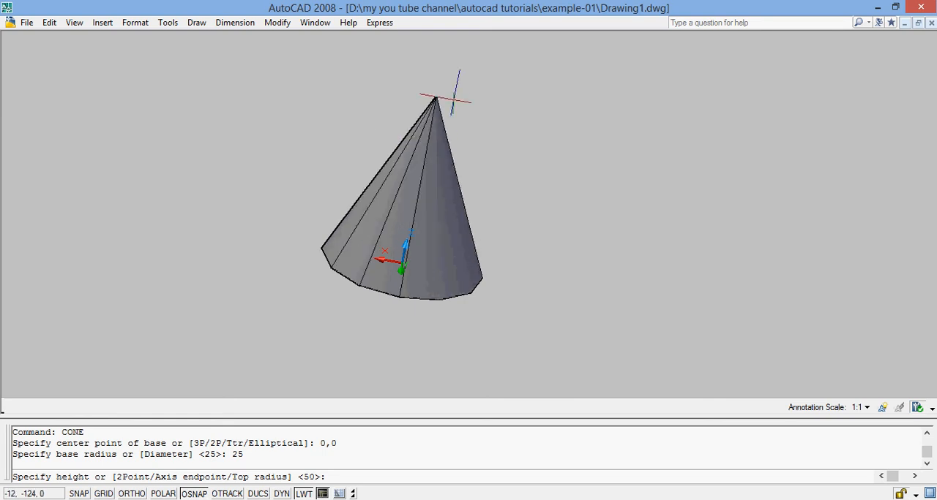
pyautogui.write('T')
pyautogui.press('Return')
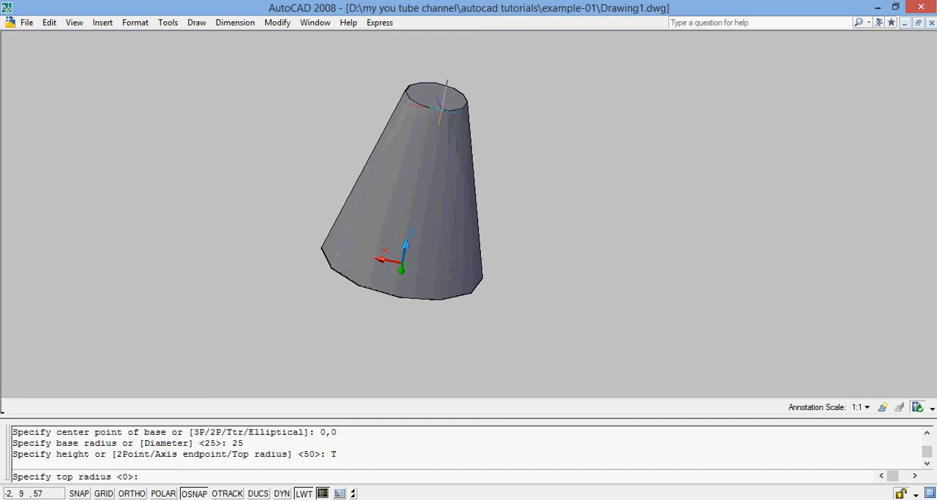
pyautogui.write('15')
pyautogui.press('Return')
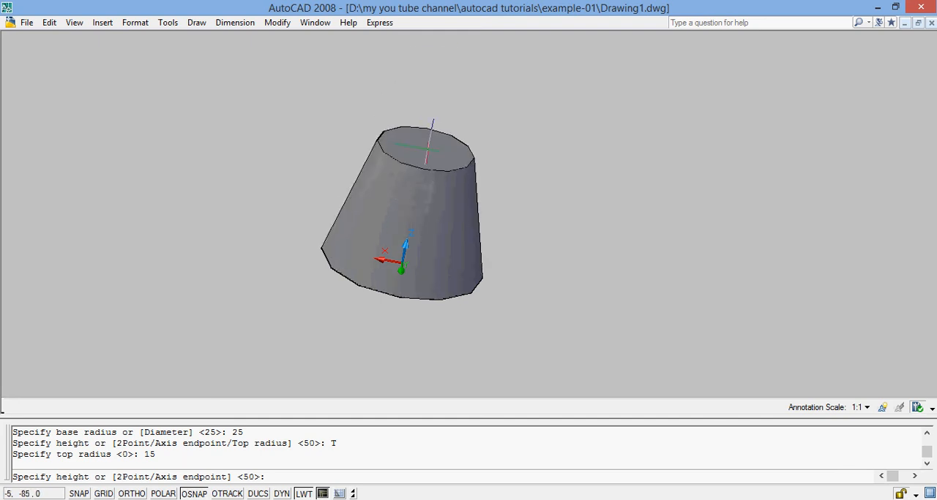
pyautogui.write('40')
pyautogui.press('Return')
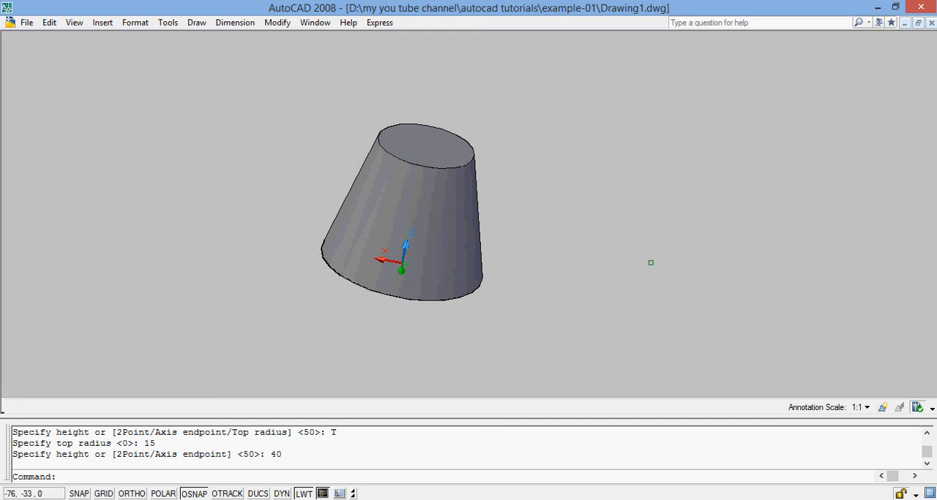
# Select everything in the drawing and erase the truncated cone
pyautogui.hotkey('ctrl', 'a')
pyautogui.write('E')
pyautogui.press('Return')
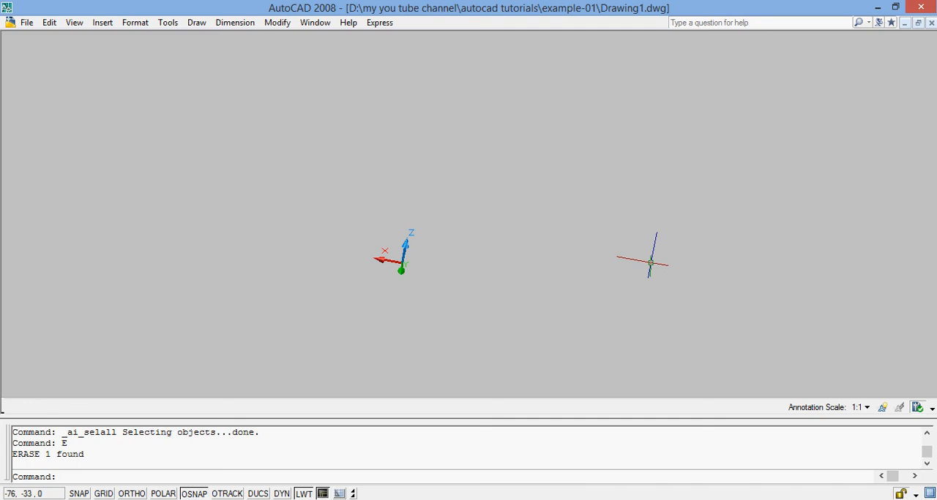
# Create a five-sided solid pyramid with its base centred at 0,0, a base radius of 30 and a height of 50
pyautogui.write('PYRAMID')
pyautogui.press('Return')
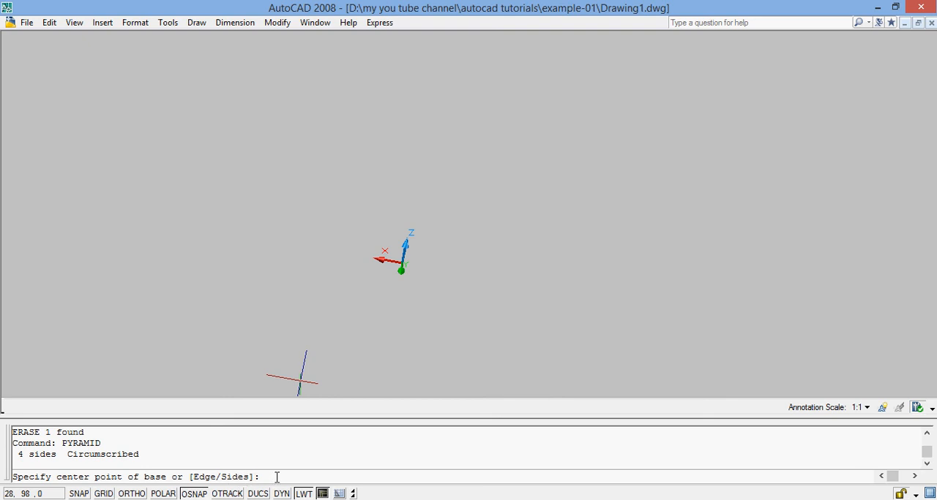
pyautogui.write('S')
pyautogui.press('Return')
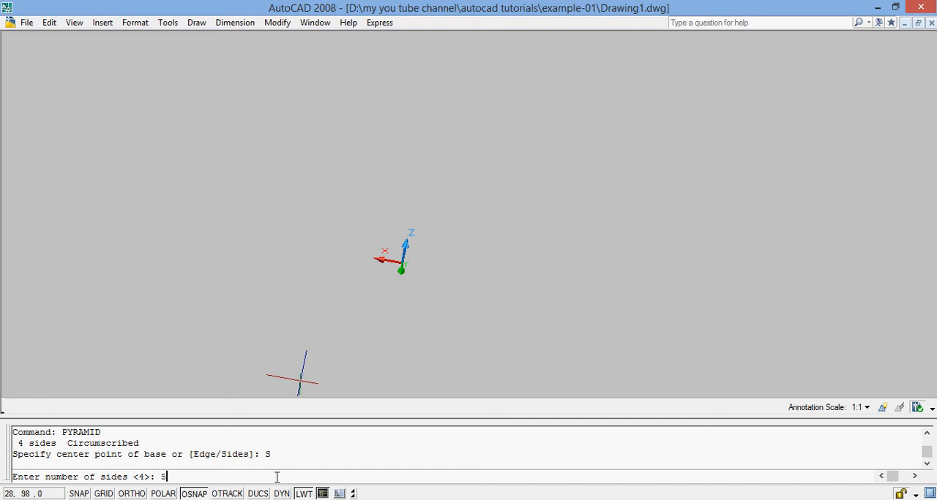
pyautogui.press('Return')
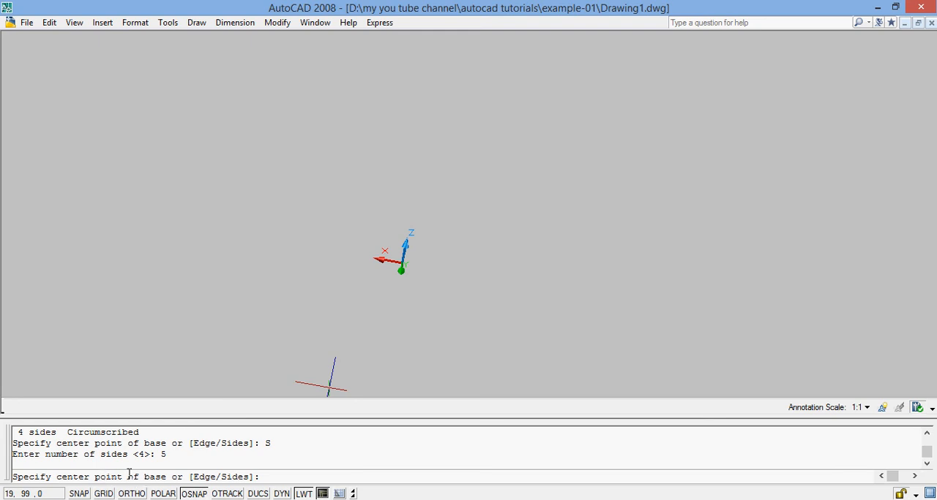
pyautogui.write('0,')
pyautogui.press('Return')
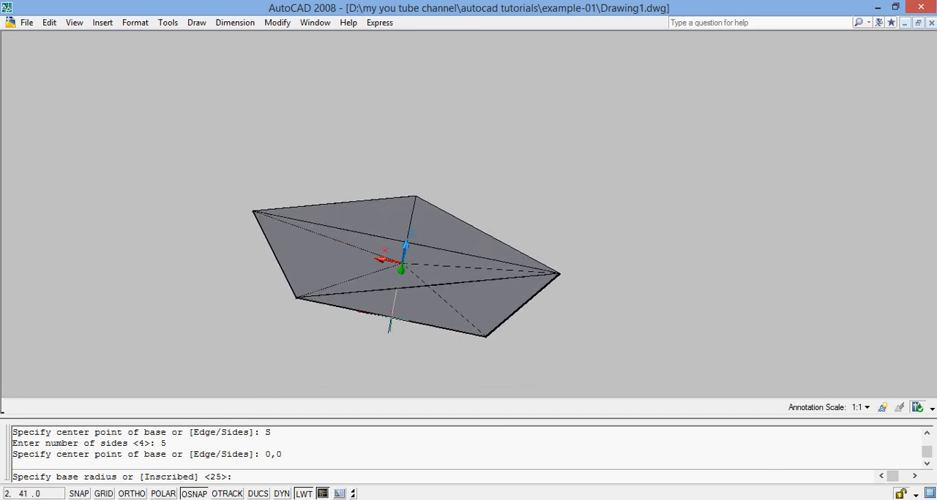
pyautogui.write('30')
pyautogui.press('Return')
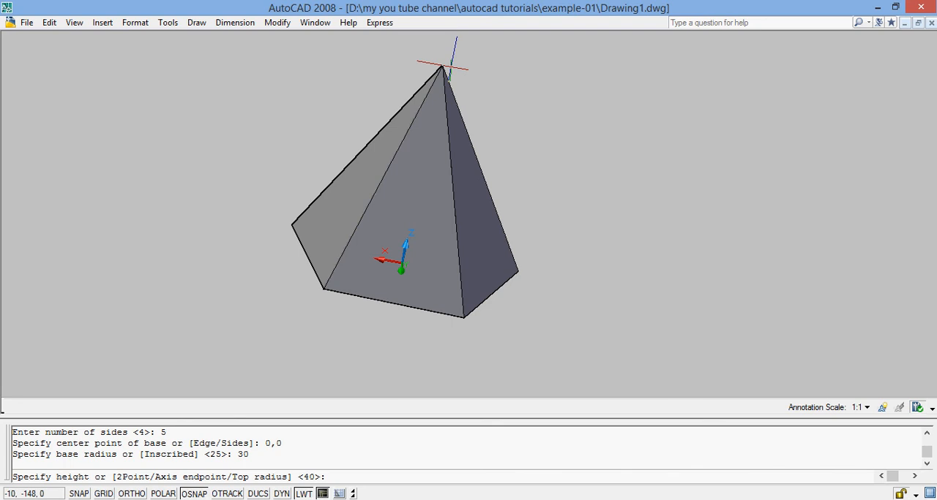
pyautogui.write('50')
pyautogui.press('Return')
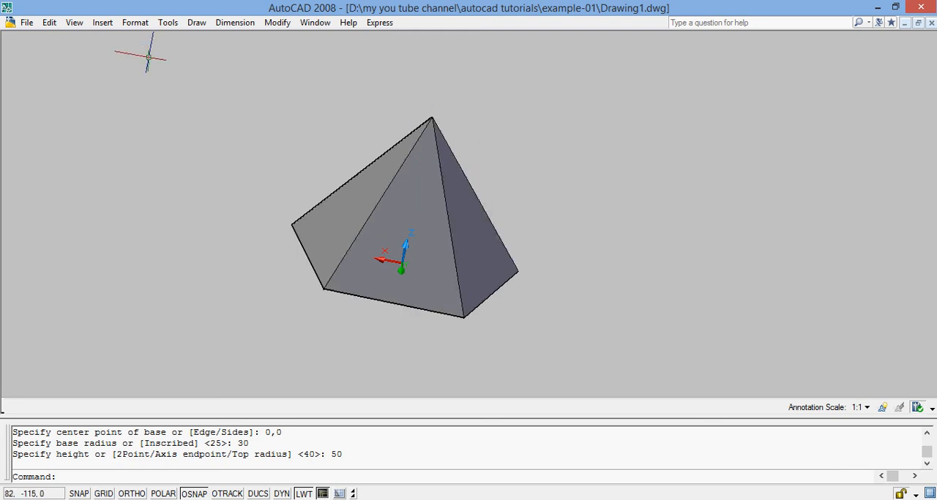
# Examine the five-sided pyramid from several directions, including its underside, with Free Orbit and exit the orbit mode
pyautogui.click(75, 22)
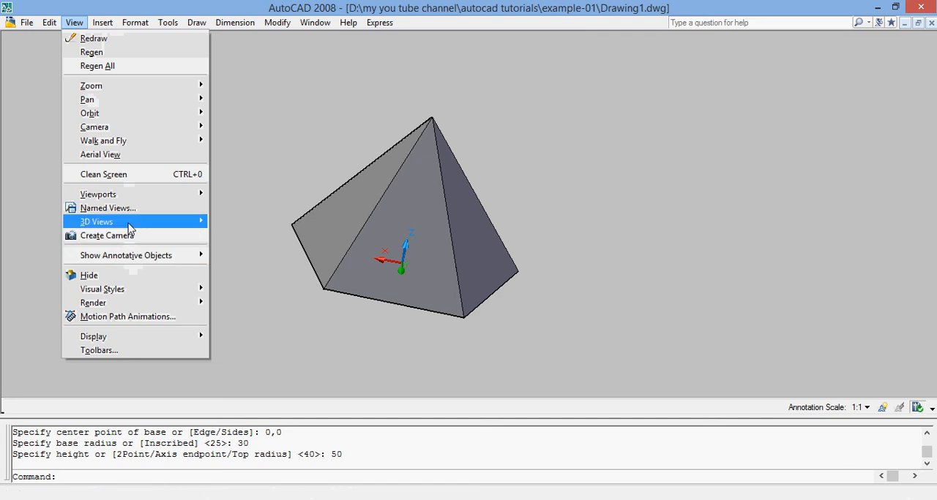
pyautogui.moveTo(130, 230)
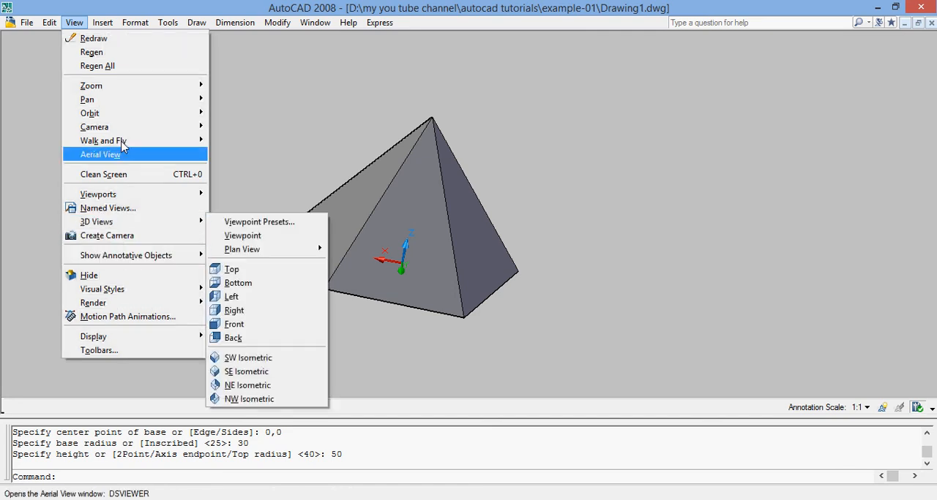
pyautogui.moveTo(130, 119)
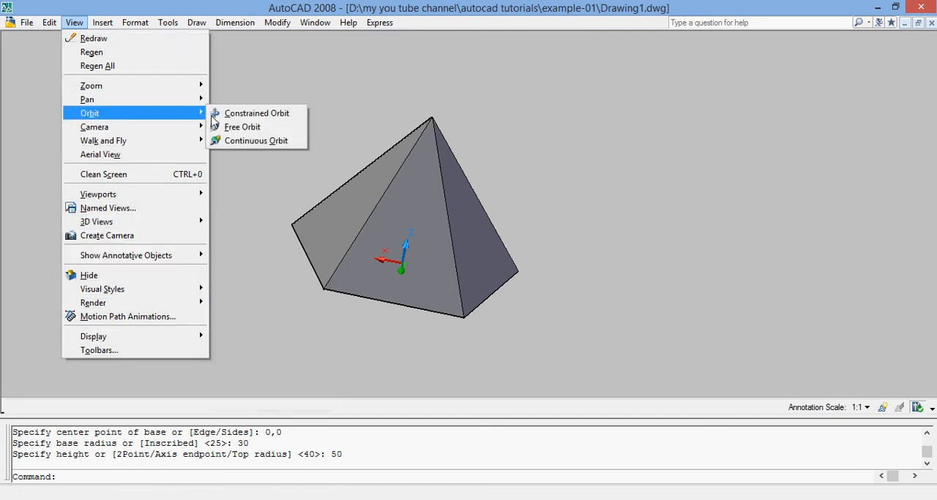
pyautogui.click(241, 129)
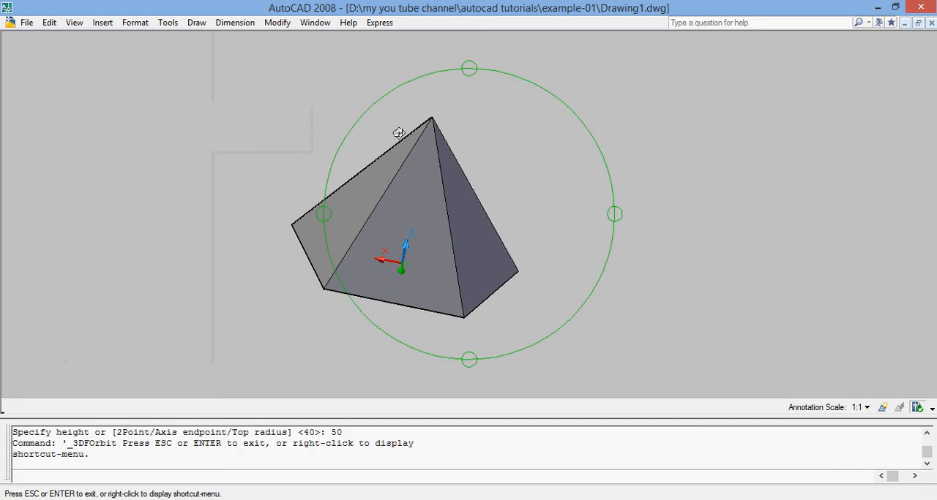
pyautogui.moveTo(432, 130); pyautogui.dragTo(434, 247)
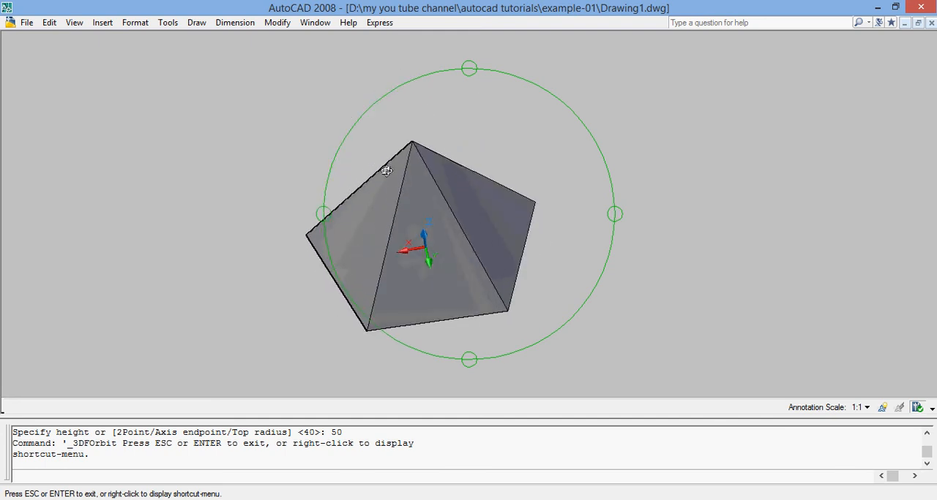
pyautogui.moveTo(385, 163); pyautogui.dragTo(435, 207)
pyautogui.moveTo(399, 123); pyautogui.dragTo(450, 194)
pyautogui.moveTo(489, 228); pyautogui.dragTo(404, 260)
pyautogui.moveTo(499, 215); pyautogui.dragTo(538, 214)
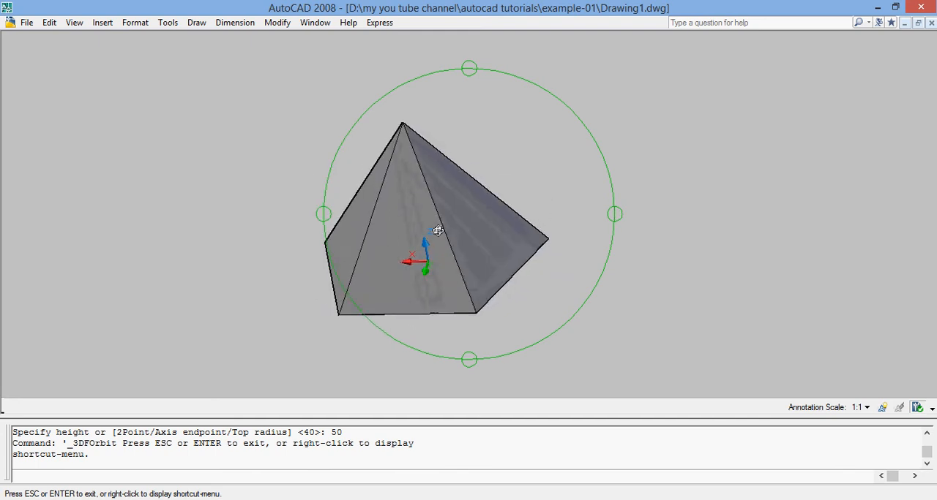
pyautogui.moveTo(389, 238); pyautogui.dragTo(488, 238)
pyautogui.moveTo(357, 227); pyautogui.dragTo(493, 118)
pyautogui.moveTo(470, 160)
pyautogui.mouseDown()
pyautogui.moveTo(472, 236)
pyautogui.moveTo(381, 209)
pyautogui.moveTo(463, 251)
pyautogui.moveTo(357, 279)
pyautogui.moveTo(368, 207)
pyautogui.moveTo(435, 166)
pyautogui.moveTo(472, 166)
pyautogui.moveTo(480, 154)
pyautogui.mouseUp()
pyautogui.moveTo(408, 225); pyautogui.dragTo(394, 181)
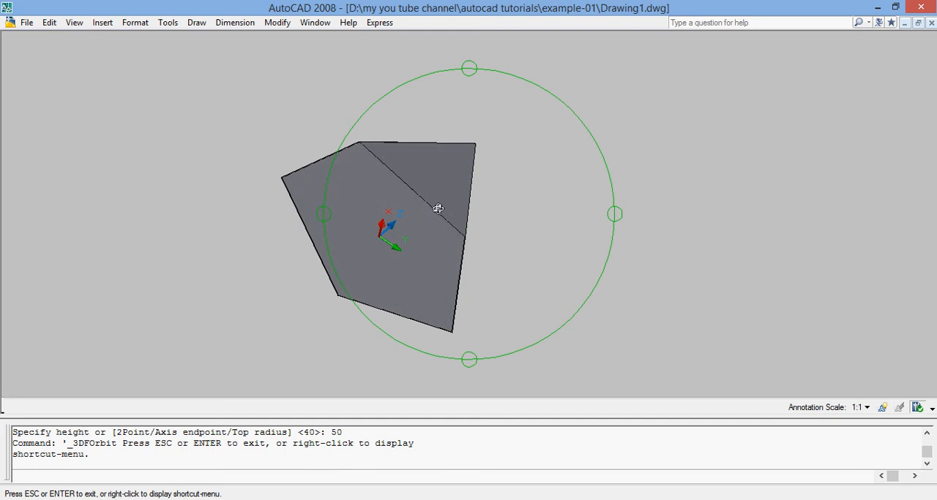
pyautogui.moveTo(464, 167); pyautogui.dragTo(431, 224)
pyautogui.moveTo(430, 185); pyautogui.dragTo(382, 245)
pyautogui.press('Escape')
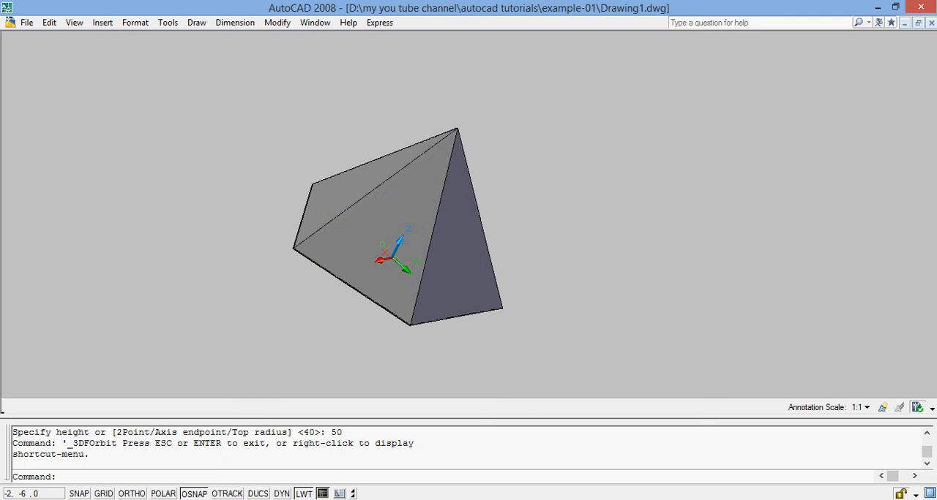
# Select everything in the drawing and erase the five-sided pyramid
pyautogui.hotkey('ctrl', 'a')
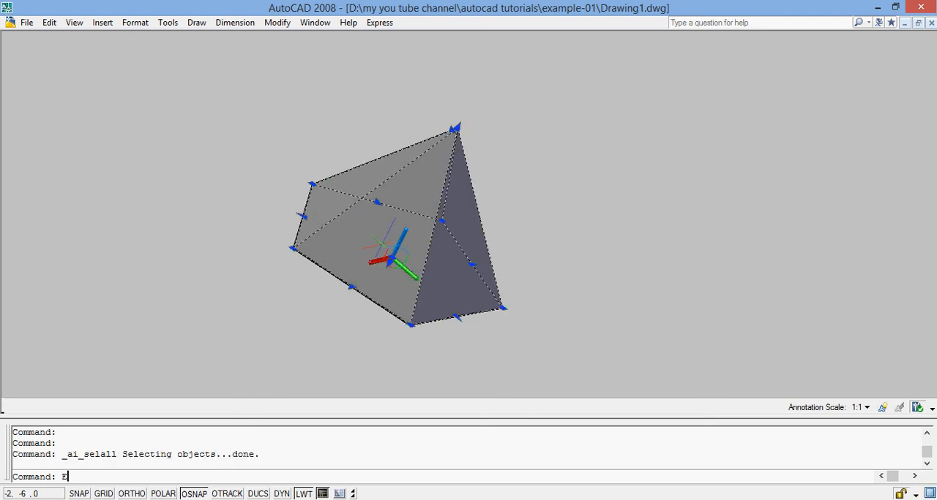
pyautogui.write('E')
pyautogui.press('Return')
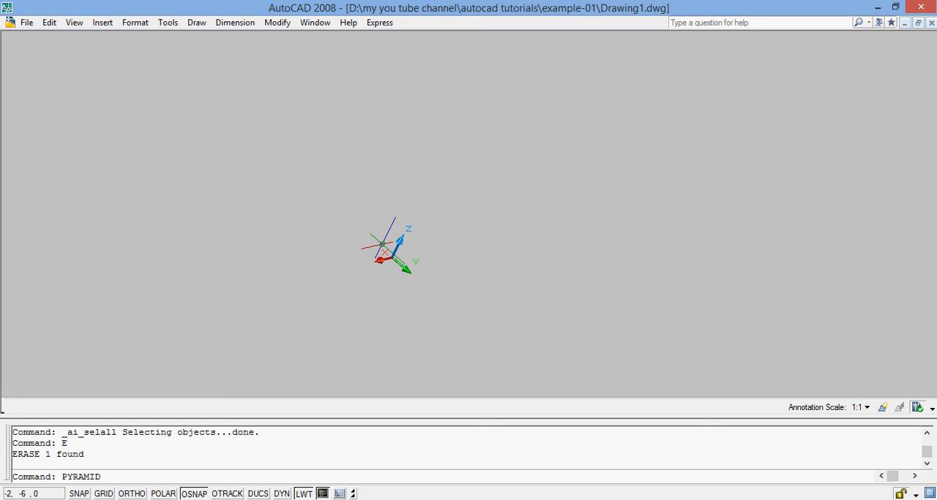
# Create a five-sided pyramid using the Edge option, with a base edge from 0,0 to 20,0 and a height of 50
pyautogui.write('PYRAMID')
pyautogui.press('Return')
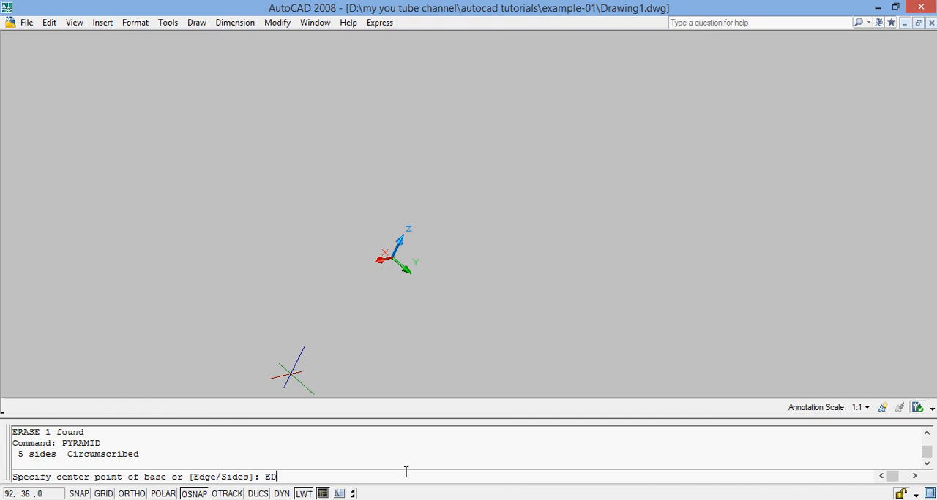
pyautogui.press('Return')
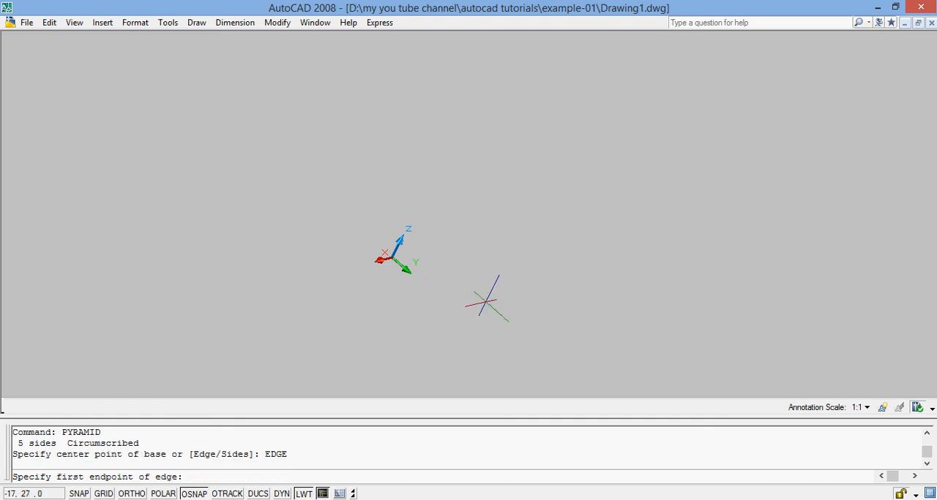
pyautogui.write('0,0')
pyautogui.press('Return')
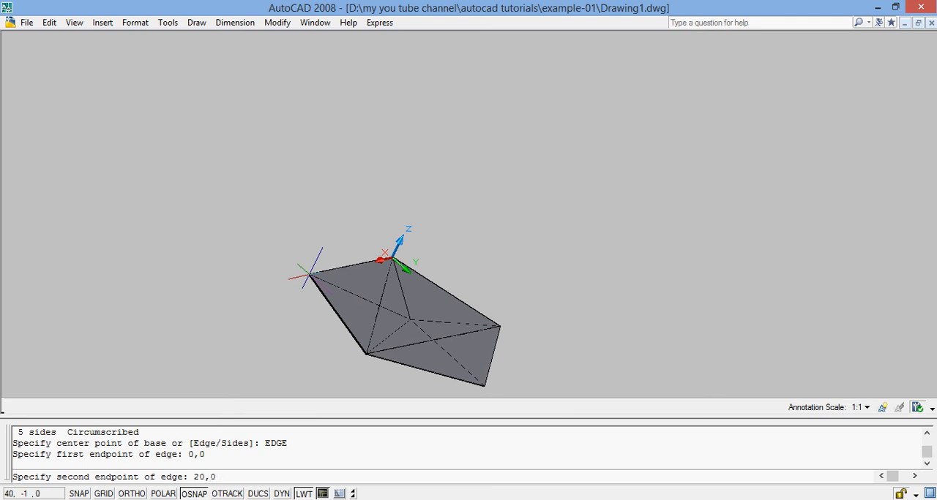
pyautogui.press('Return')
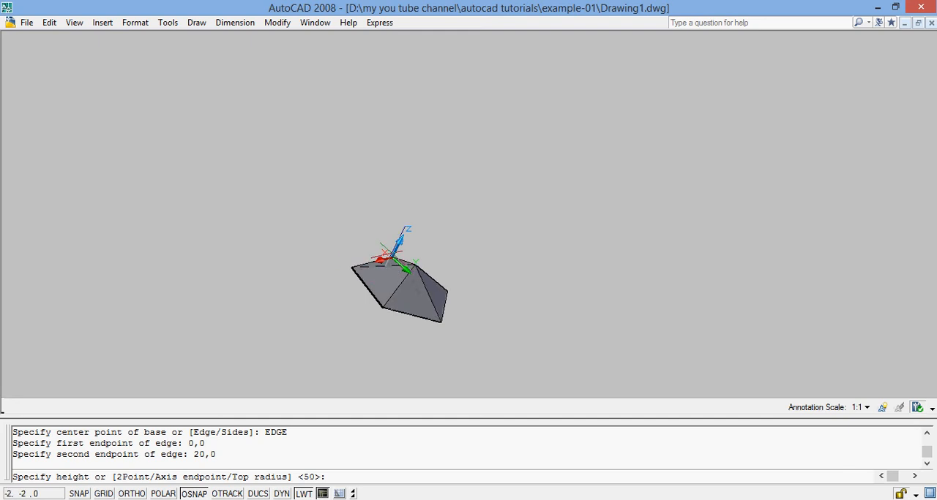
pyautogui.scroll(2, 351, 268)
pyautogui.scroll(2, 351, 268)
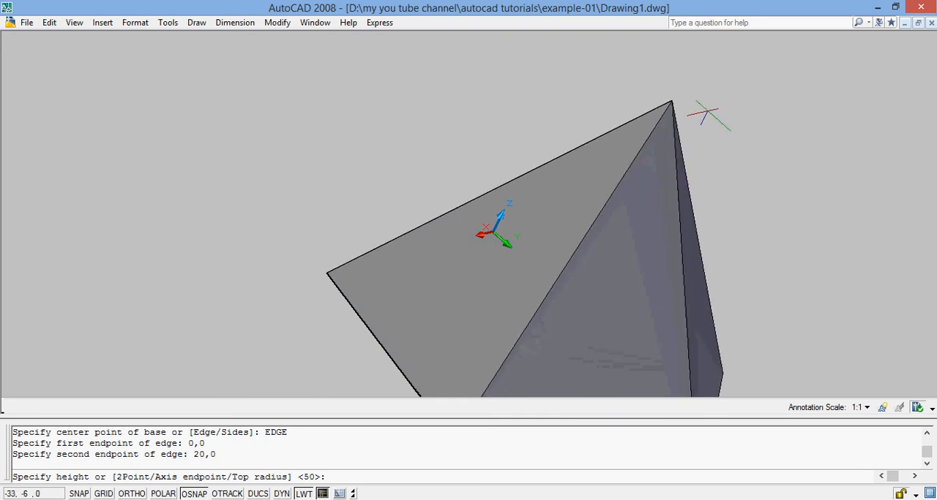
pyautogui.press('Return')
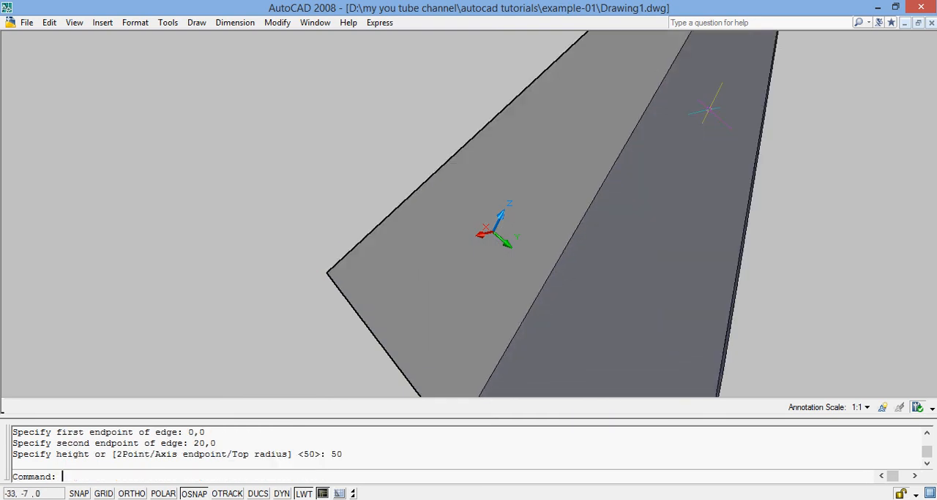
pyautogui.scroll(-5, 712, 103)
pyautogui.scroll(4, 702, 132)
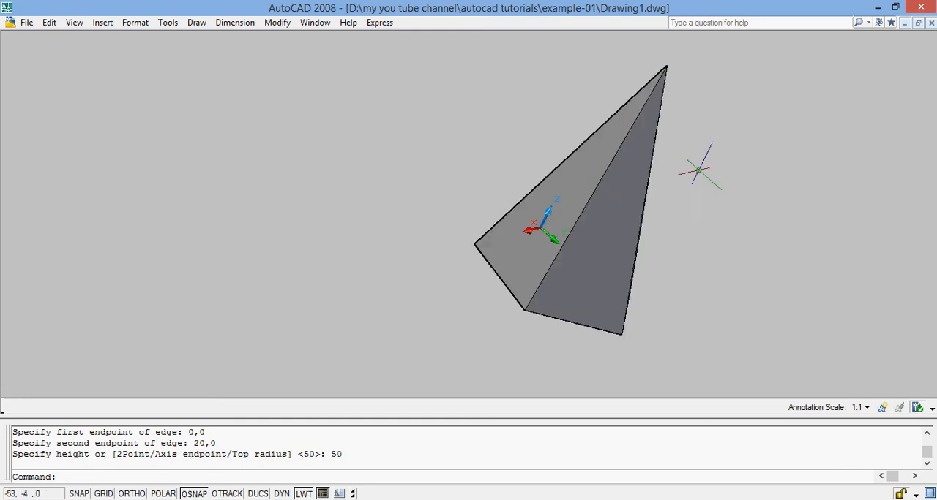
# Select everything in the drawing and erase the pyramid built from its base edge
pyautogui.hotkey('ctrl', 'a')
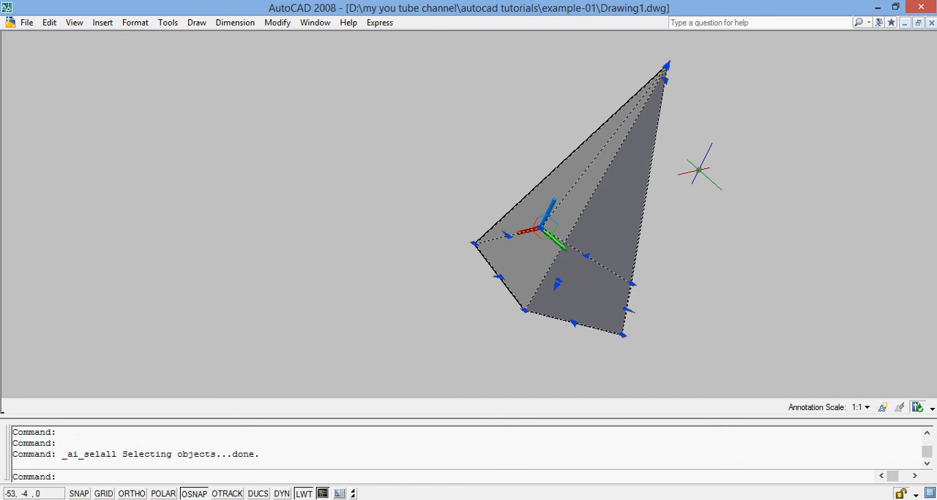
pyautogui.press('Return')
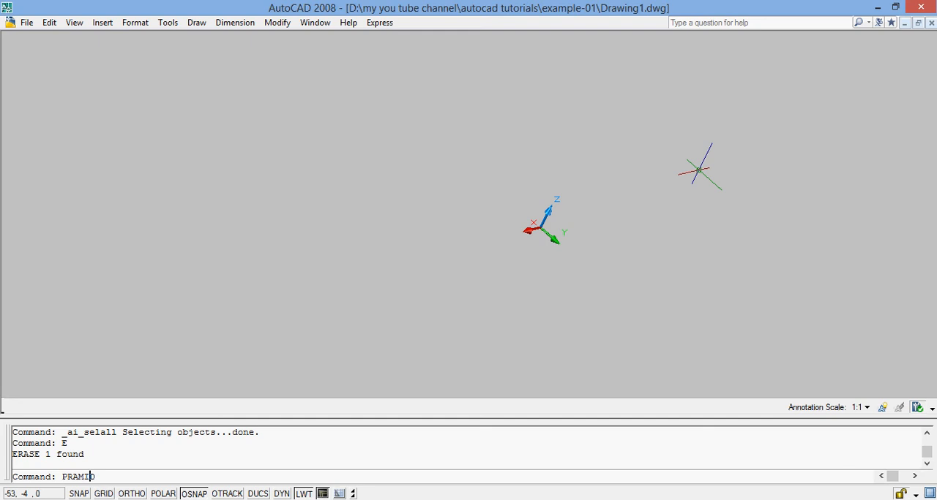
# Define a six-sided pyramid base with the Pyramid command, centred at 0,0 with a base radius of 30
pyautogui.write('Y')
pyautogui.press('Return')
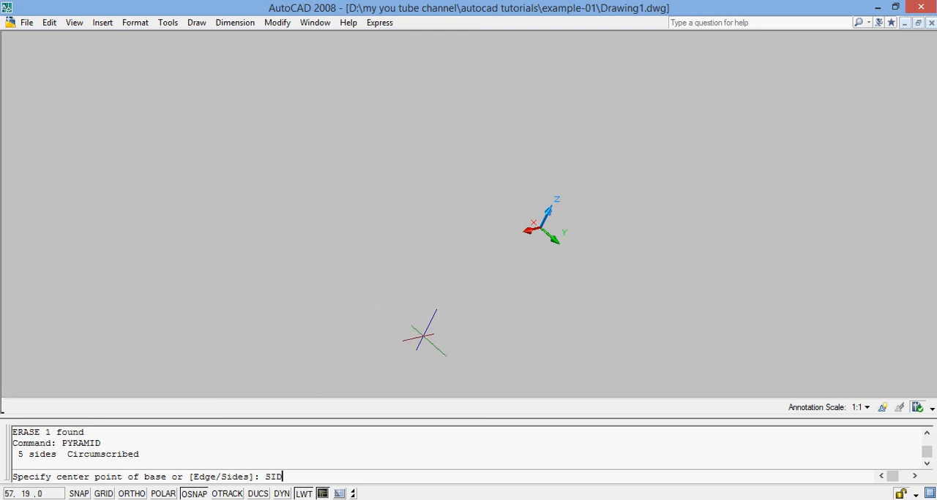
pyautogui.write('SIDE')
pyautogui.press('Return')
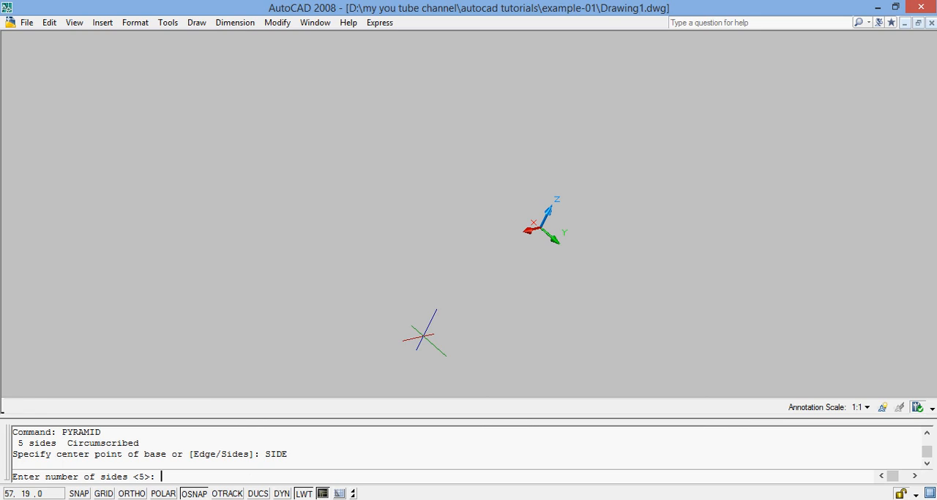
pyautogui.write('6')
pyautogui.press('Return')
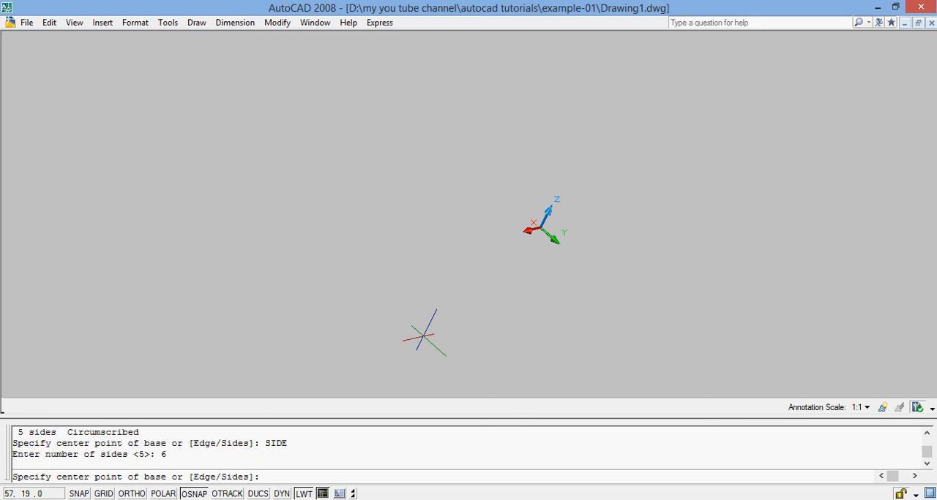
pyautogui.write('0,0')
pyautogui.press('Return')
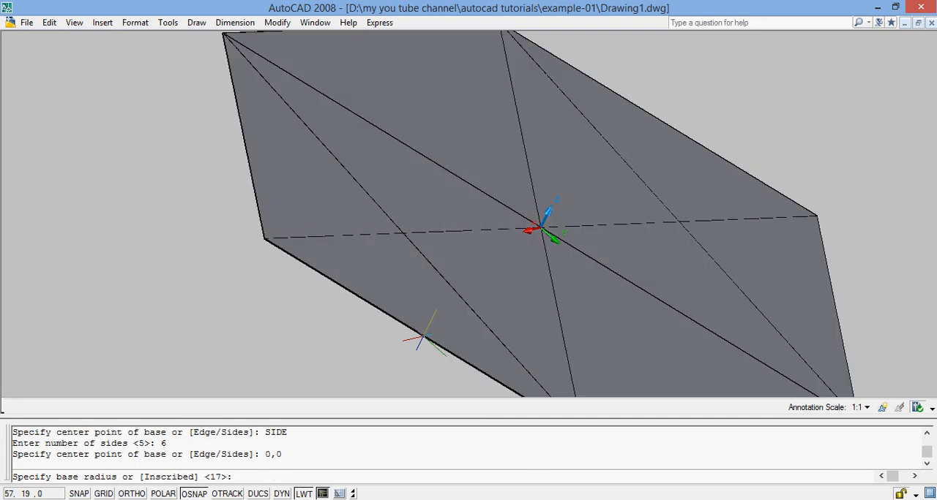
pyautogui.write('2')
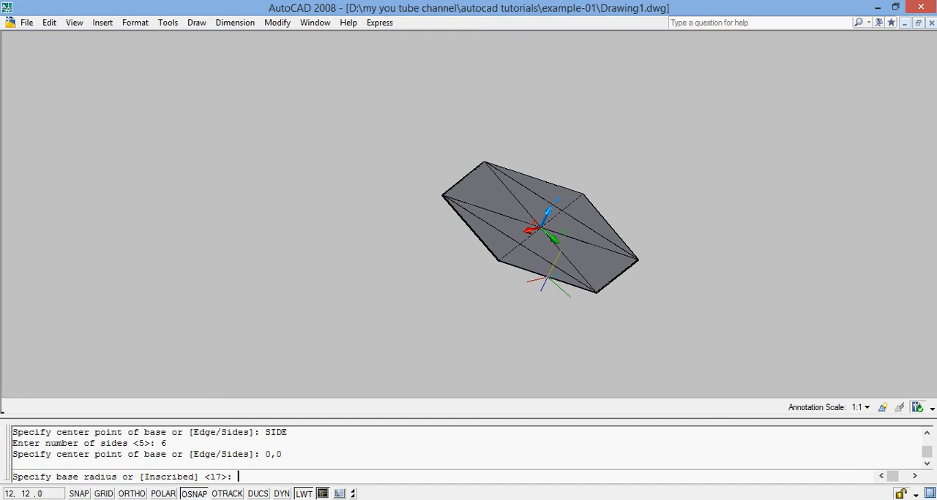
pyautogui.write('30')
pyautogui.press('Return')
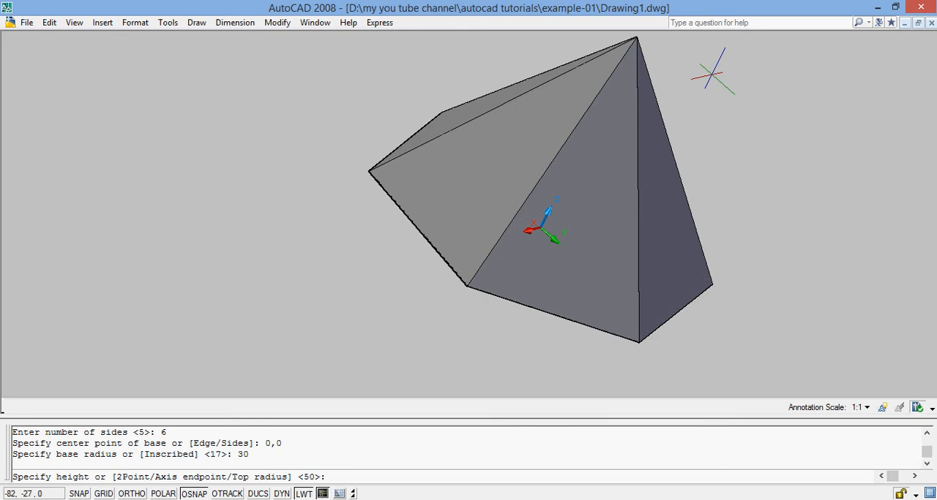
# Finish the six-sided pyramid as a truncated solid with a top radius of 20 and a height of 40
pyautogui.write('T')
pyautogui.press('Return')
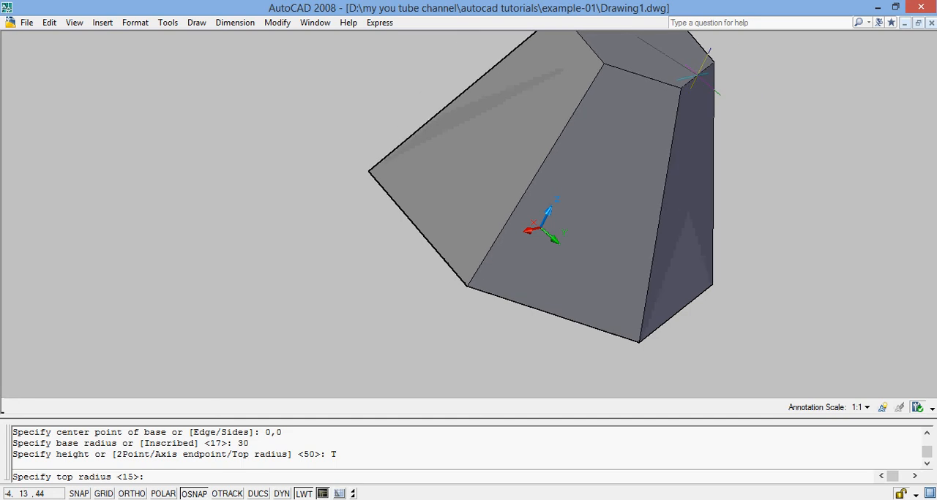
pyautogui.write('20')
pyautogui.press('Return')
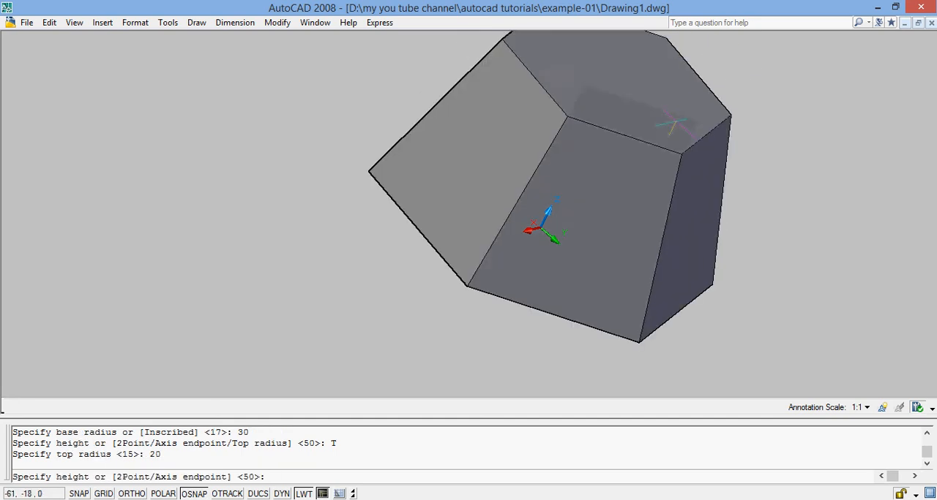
pyautogui.write('40')
pyautogui.press('Return')
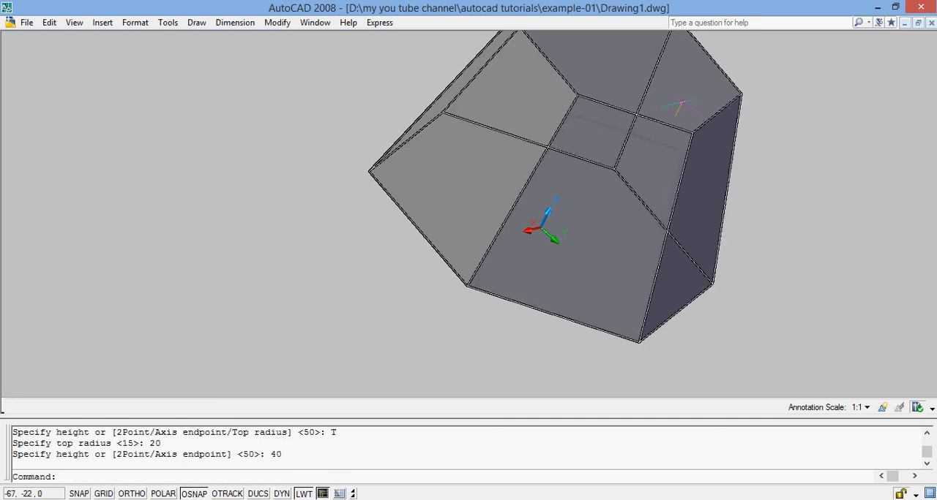
# Fit the whole truncated pyramid in the view with the Zoom All option
pyautogui.scroll(3, 672, 99)
pyautogui.scroll(-6, 710, 73)
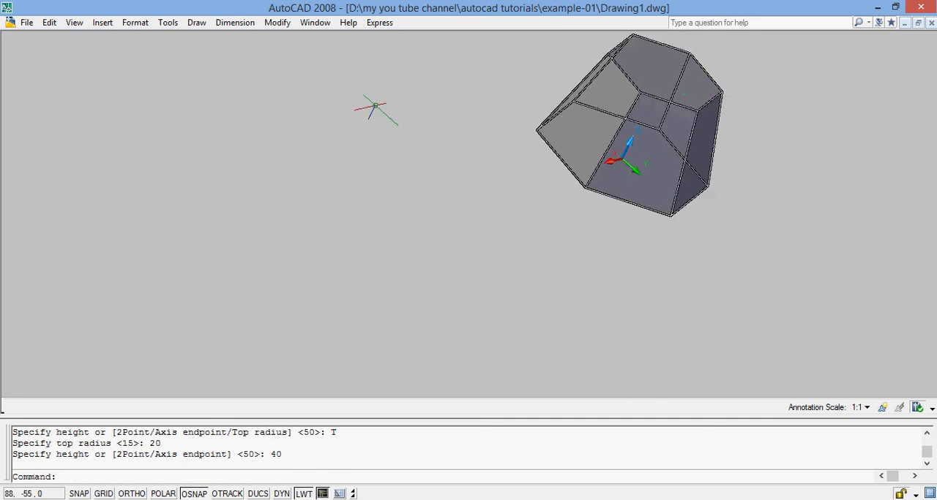
pyautogui.write('ZOOM')
pyautogui.press('Return')
pyautogui.write('A')
pyautogui.press('Return')
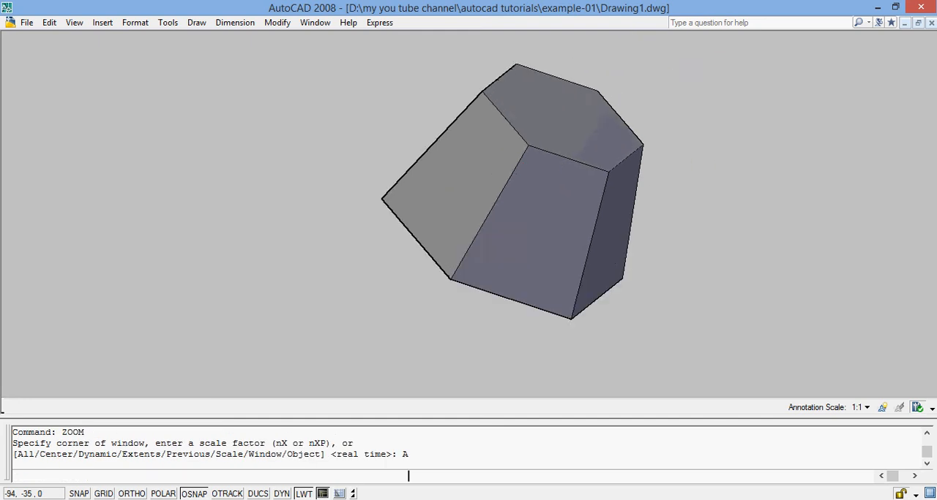